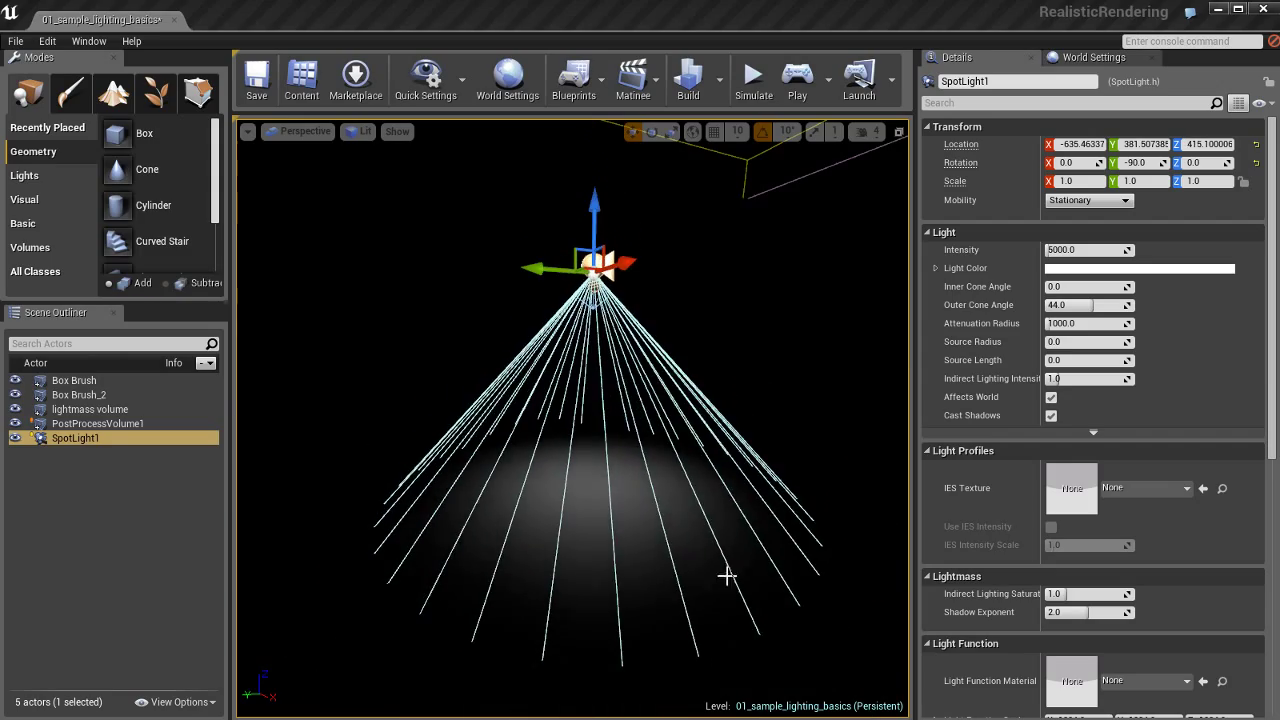
Step: Move SpotLight1 toward the wall and raise it, to about X -825 and Z 539
{"action": "right_click_drag", "start_coordinate": [761, 575], "coordinate": [763, 575]}
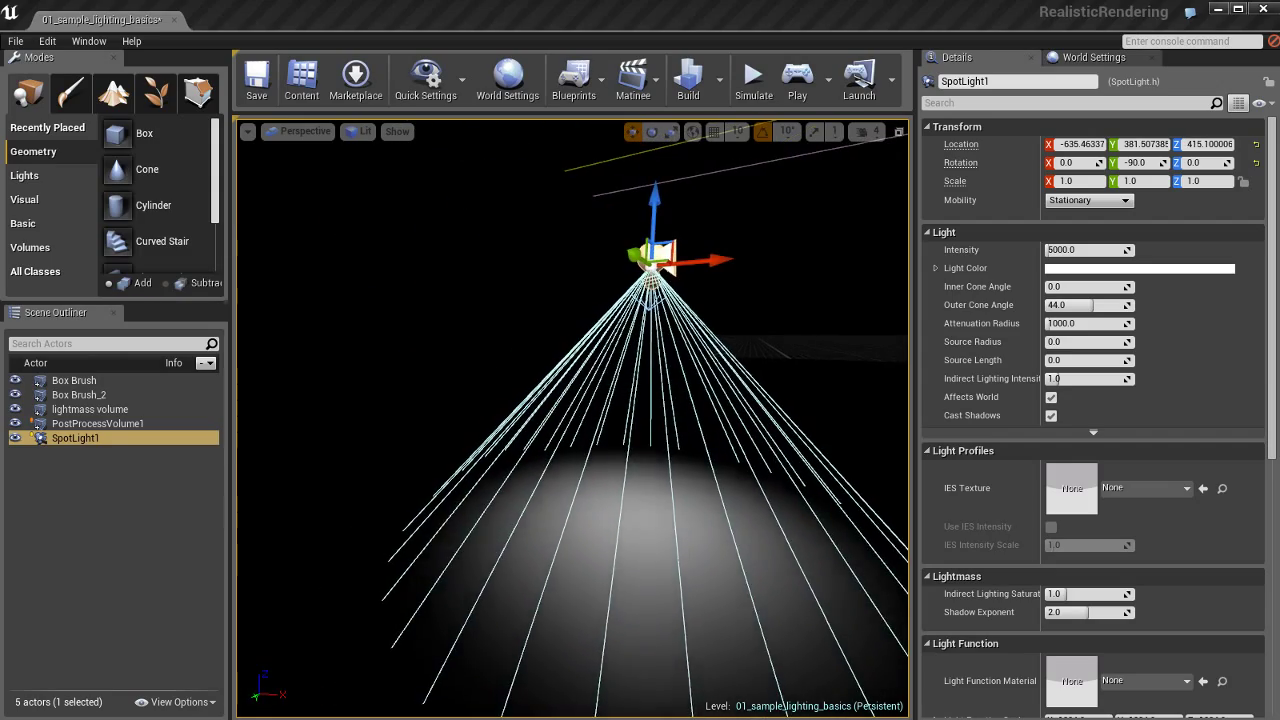
{"action": "left_click_drag", "start_coordinate": [655, 572], "coordinate": [546, 555], "text": "ctrl"}
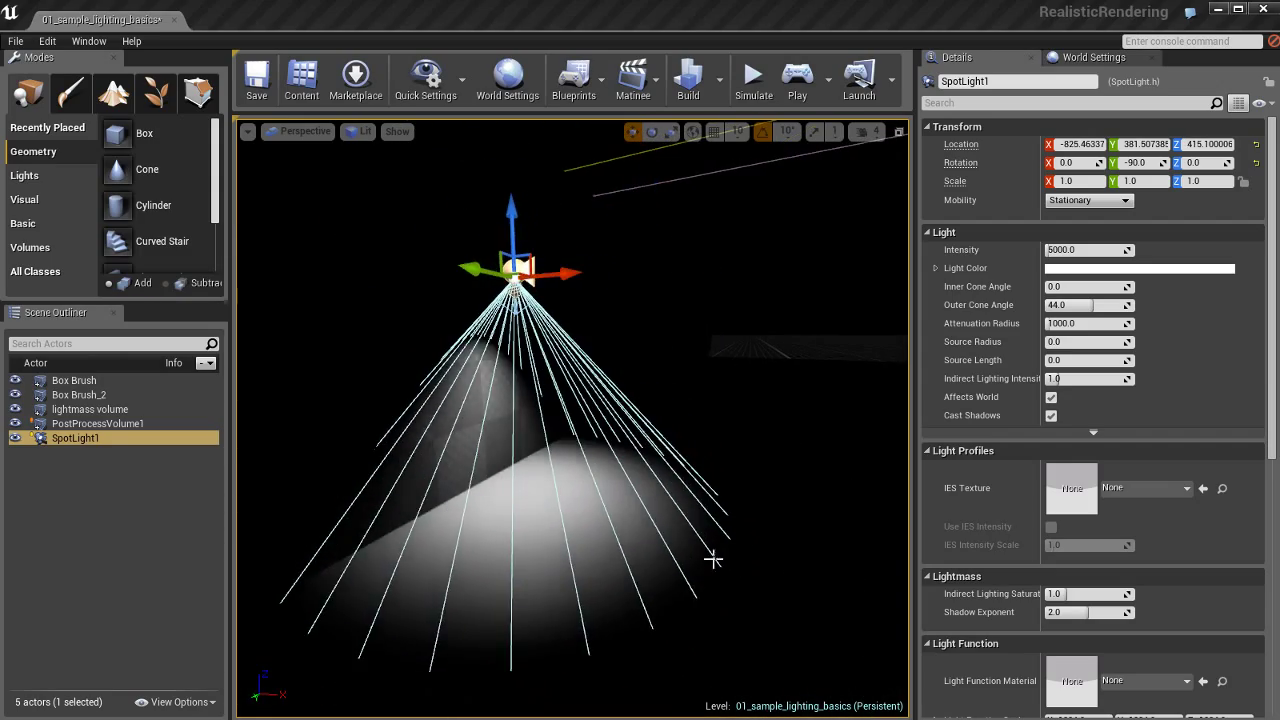
{"action": "left_click_drag", "start_coordinate": [711, 557], "coordinate": [733, 575], "text": "alt"}
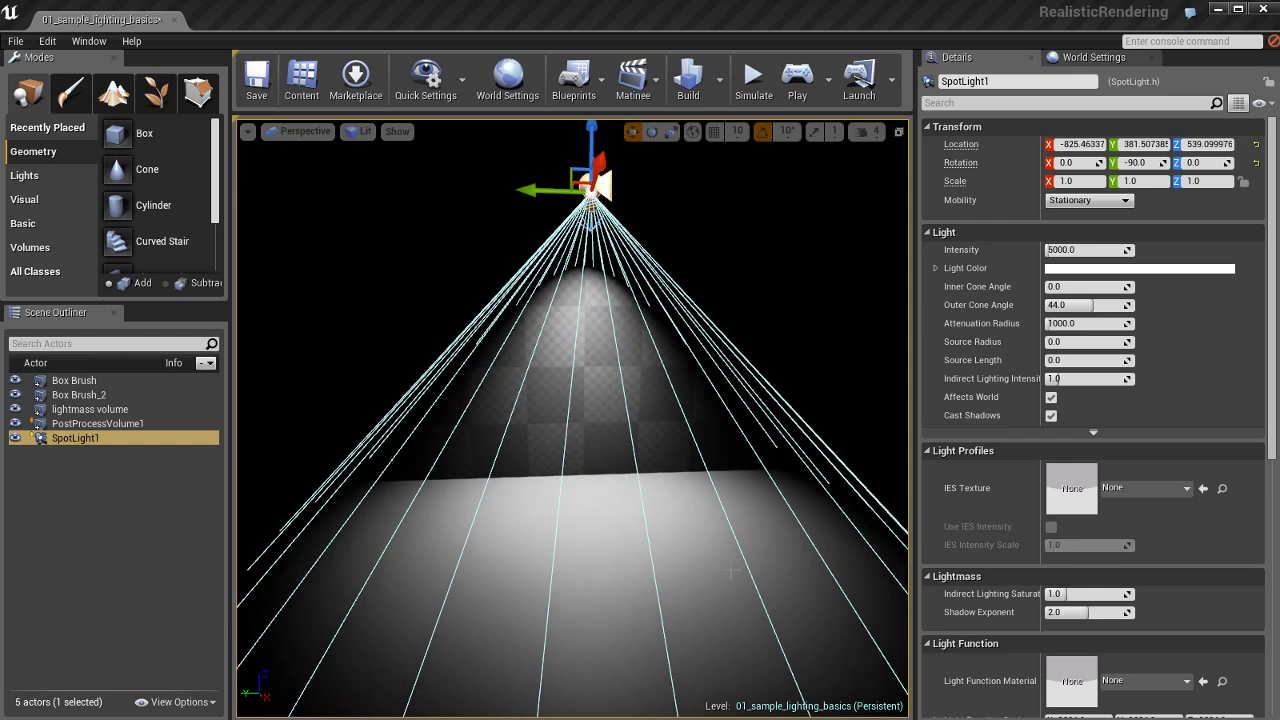
{"action": "mouse_move", "coordinate": [580, 489]}
{"action": "left_mouse_down", "text": "alt"}
{"action": "mouse_move", "coordinate": [654, 480]}
{"action": "mouse_move", "coordinate": [598, 482]}
{"action": "left_mouse_up", "text": "alt"}
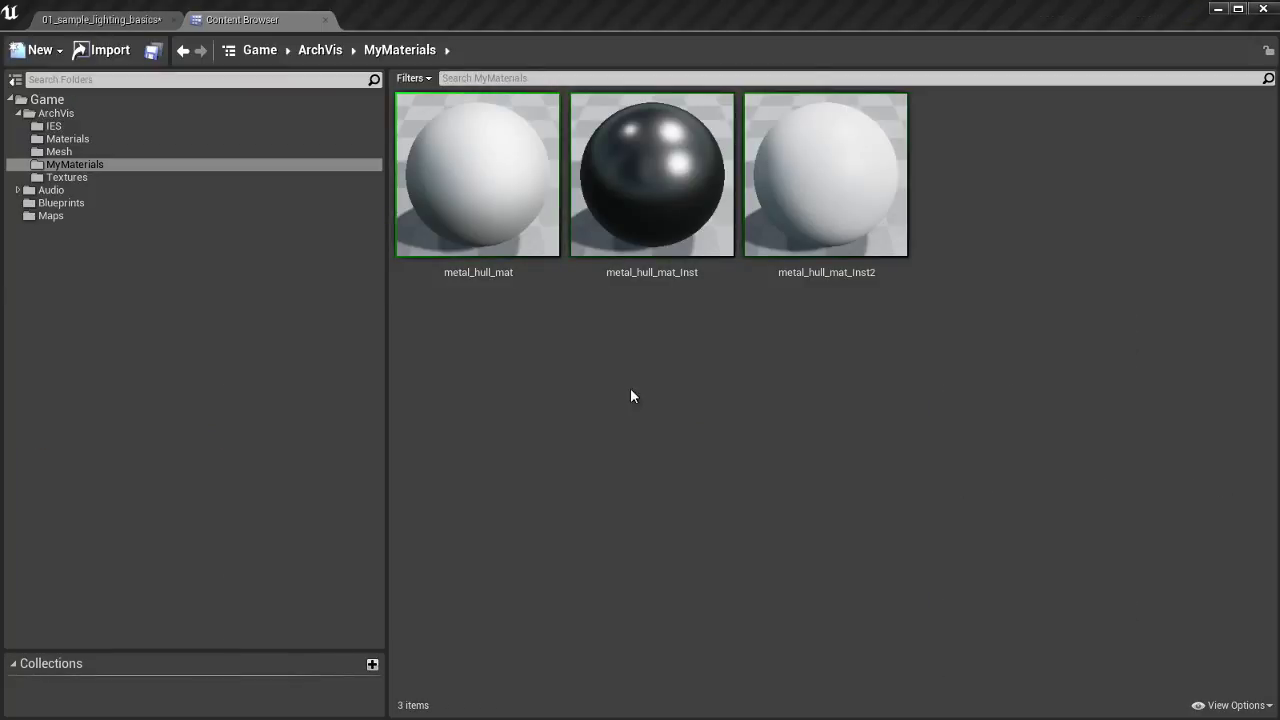
Step: Create a material named LightFunction in the MyMaterials folder and open it for editing
{"action": "right_click", "coordinate": [999, 181]}
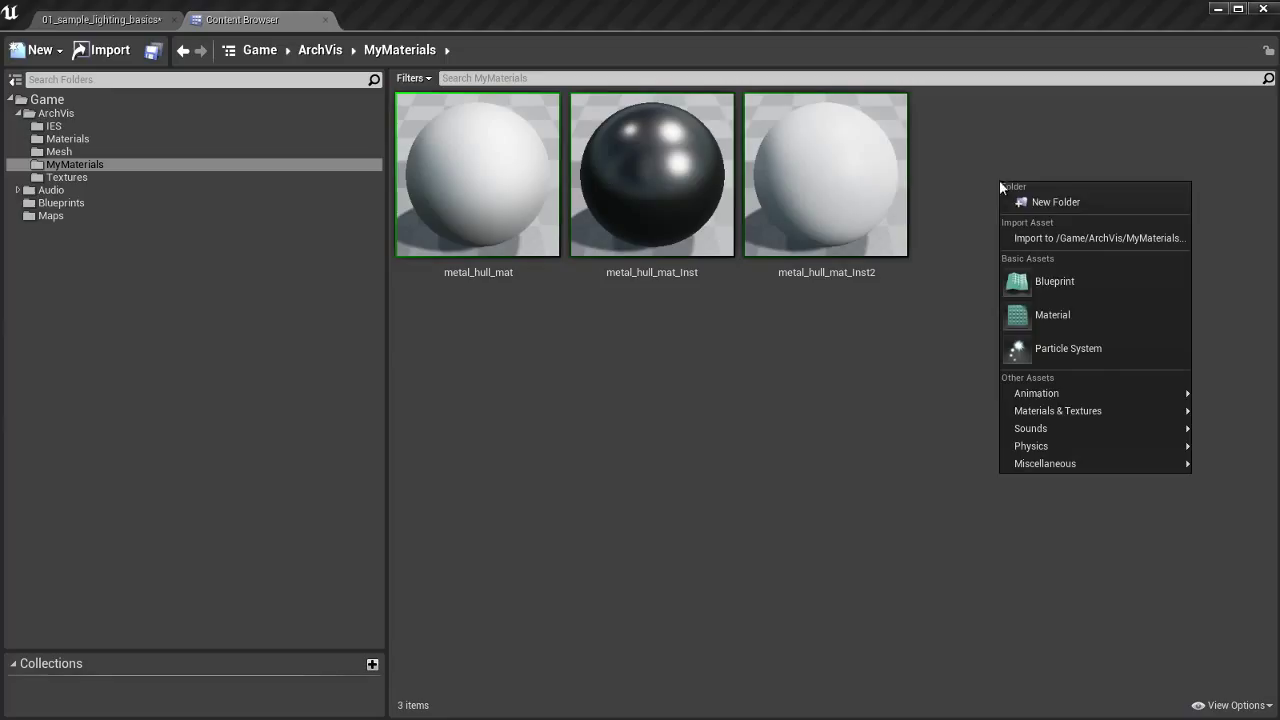
{"action": "left_click", "coordinate": [1091, 323]}
{"action": "type", "text": "L"}
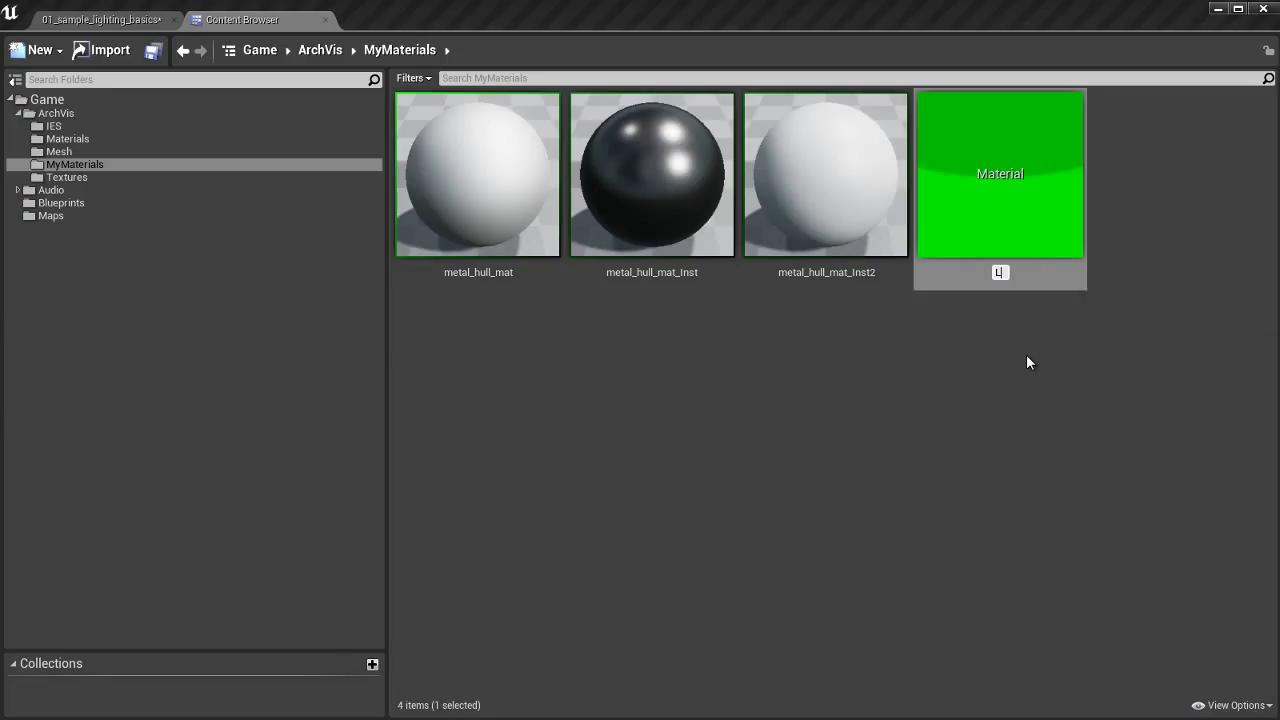
{"action": "type", "text": "ightFunction"}
{"action": "key", "text": "Return"}
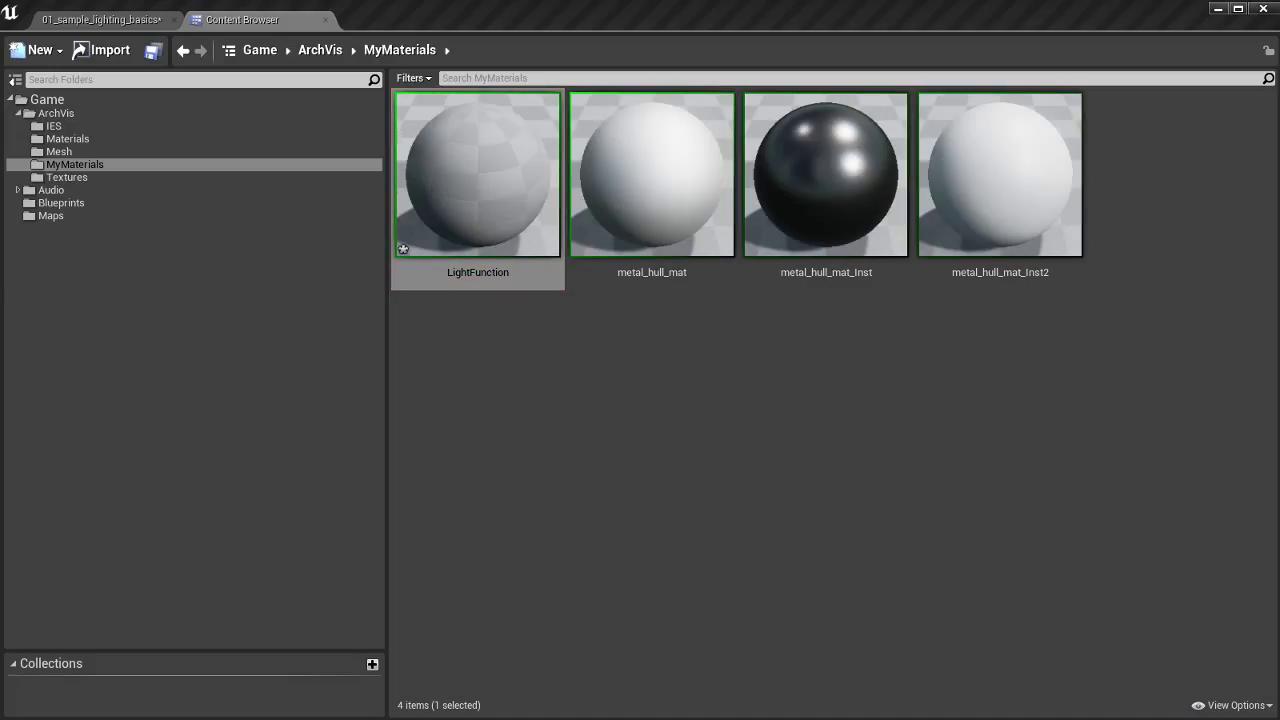
{"action": "double_click", "coordinate": [478, 175]}
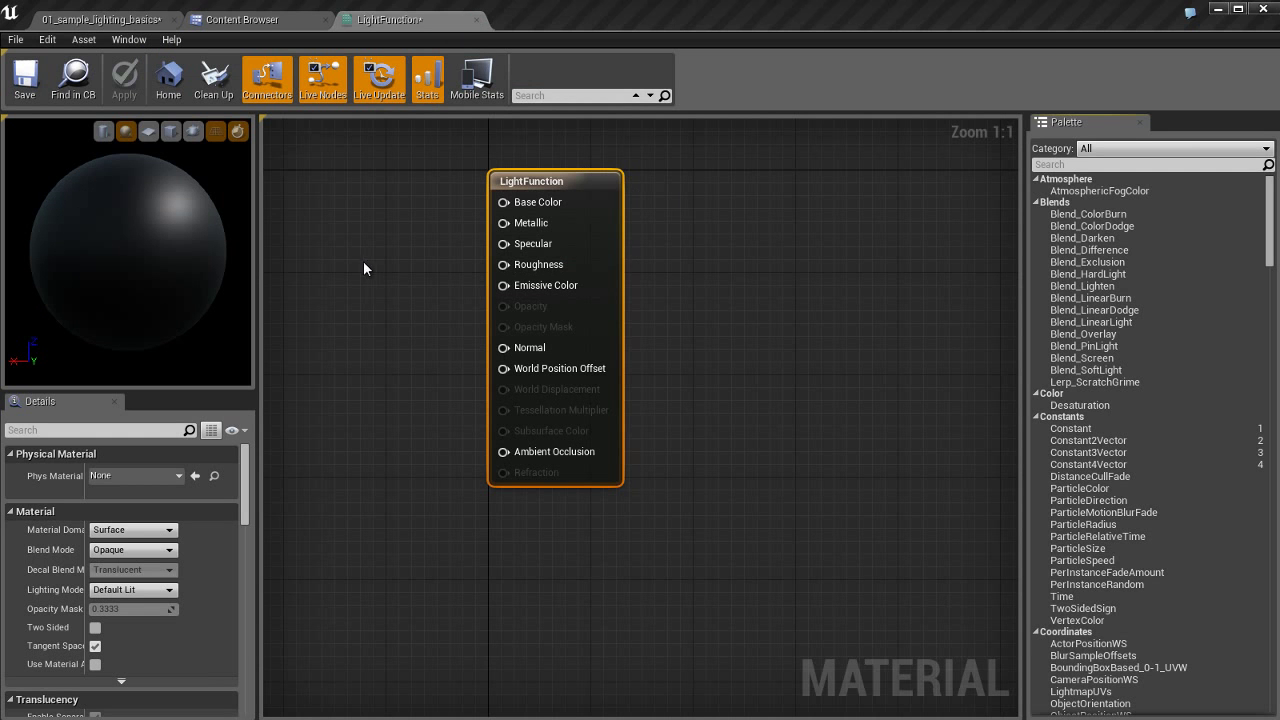
{"action": "right_click_drag", "start_coordinate": [351, 253], "coordinate": [553, 307]}
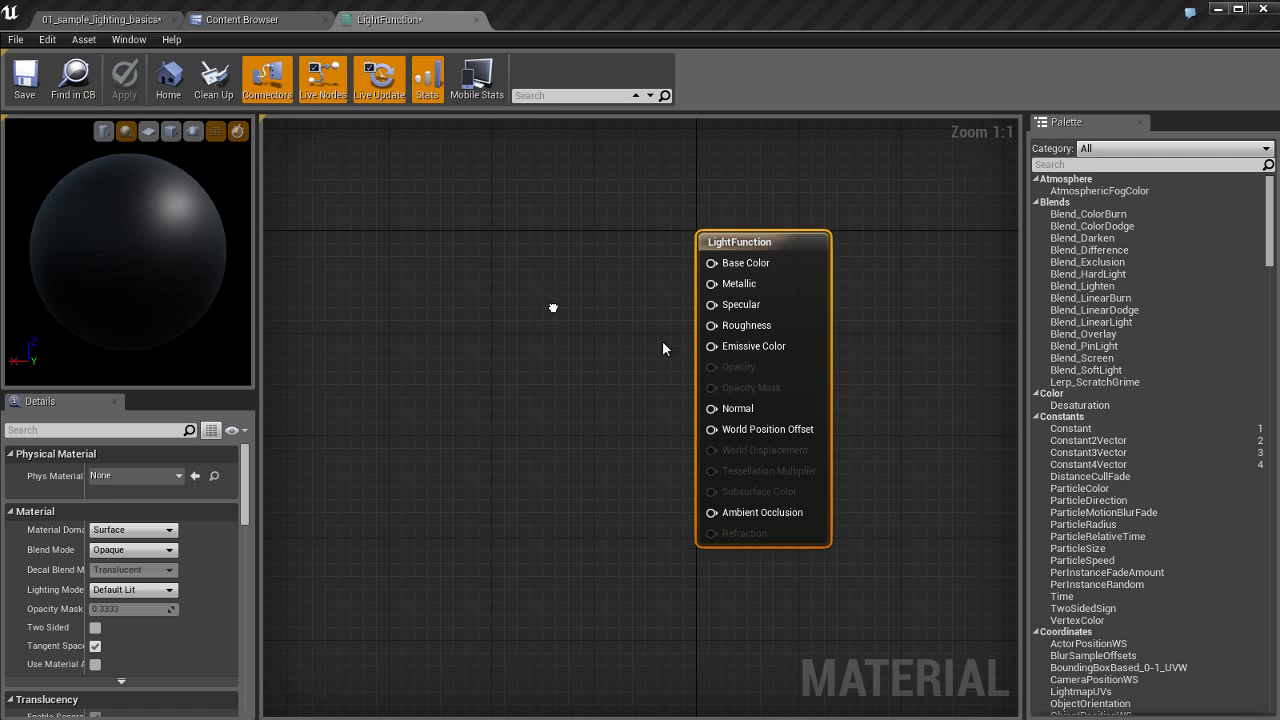
{"action": "left_click", "coordinate": [501, 273]}
{"action": "right_click_drag", "start_coordinate": [470, 367], "coordinate": [478, 365]}
Step: Assign the LightFunction material as SpotLight1's light function material in the 01_sample_lighting_basics level
{"action": "left_click", "coordinate": [109, 25]}
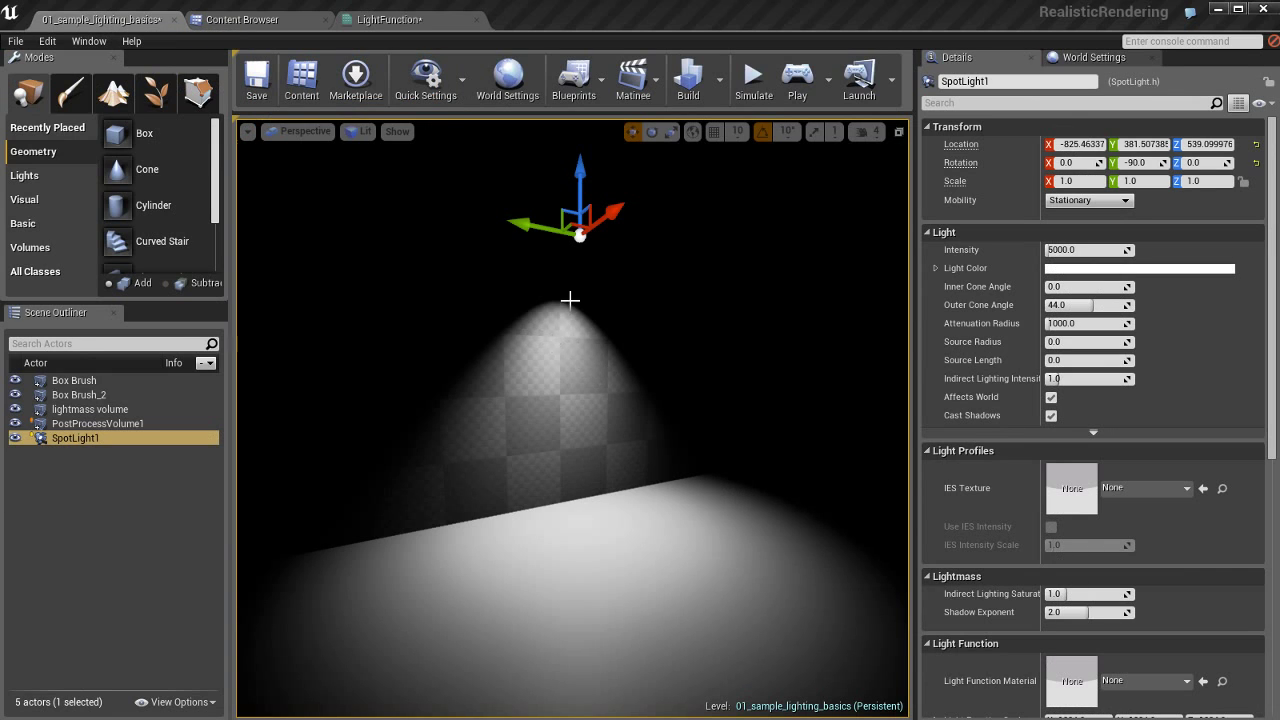
{"action": "scroll", "coordinate": [1035, 498], "scroll_direction": "down", "scroll_amount": 4}
{"action": "scroll", "coordinate": [1035, 498], "scroll_direction": "down", "scroll_amount": 3}
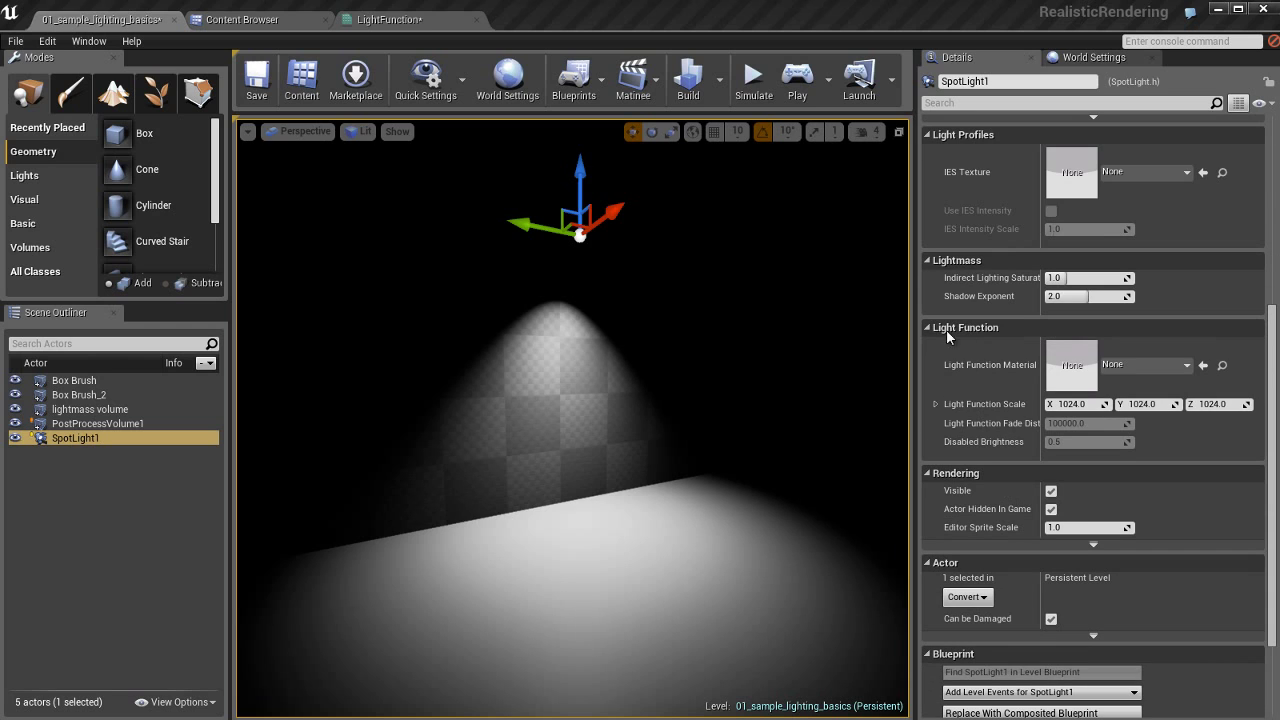
{"action": "left_click", "coordinate": [1152, 366]}
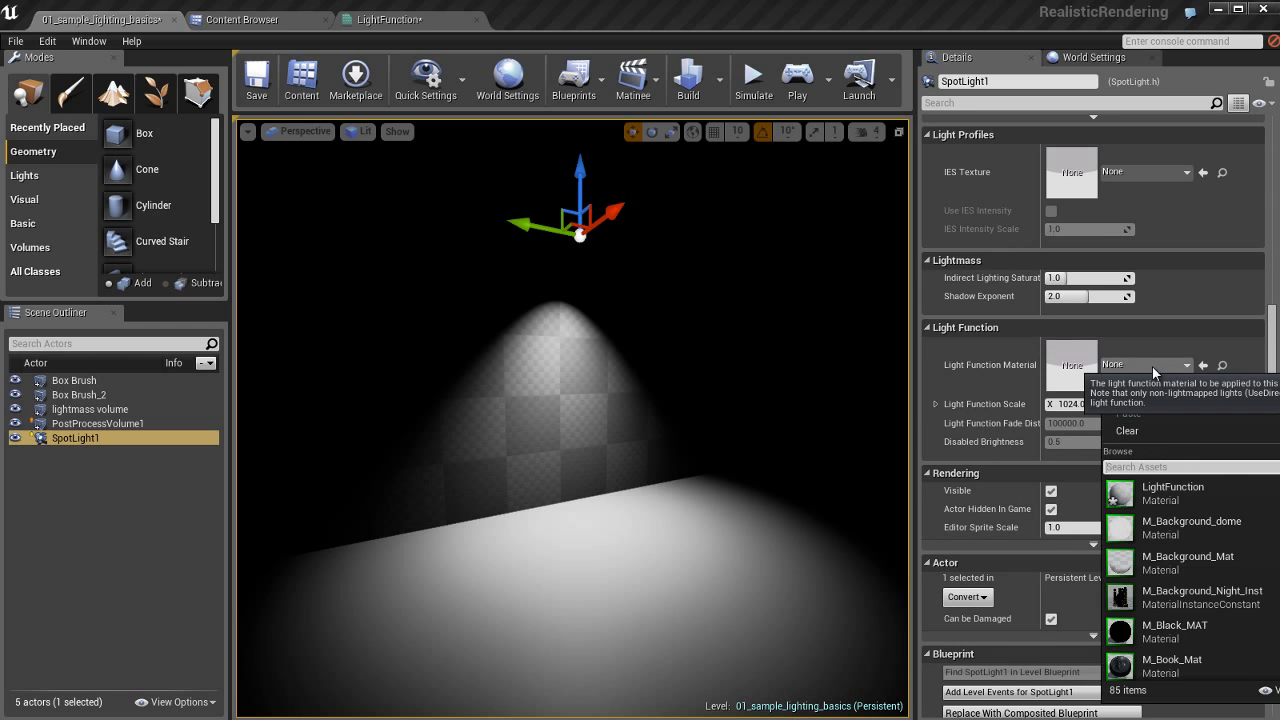
{"action": "left_click", "coordinate": [1166, 494]}
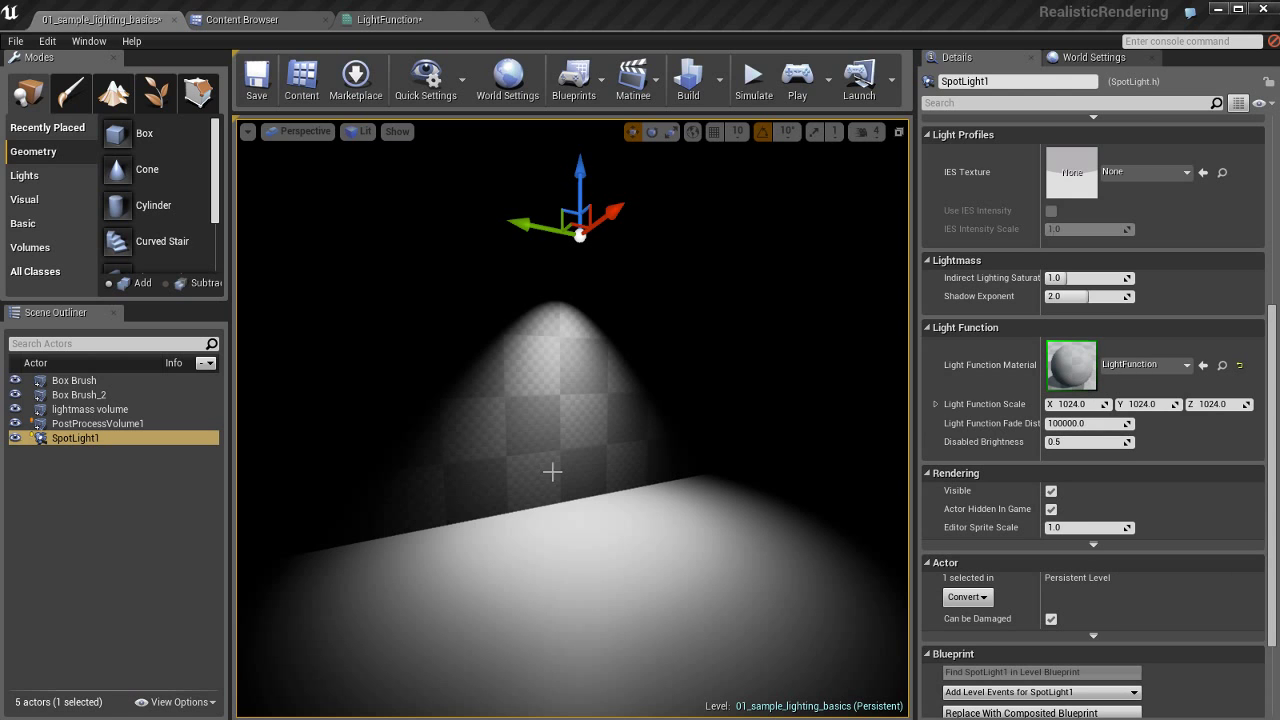
Step: Set the LightFunction material's domain to Light Function
{"action": "left_click", "coordinate": [403, 22]}
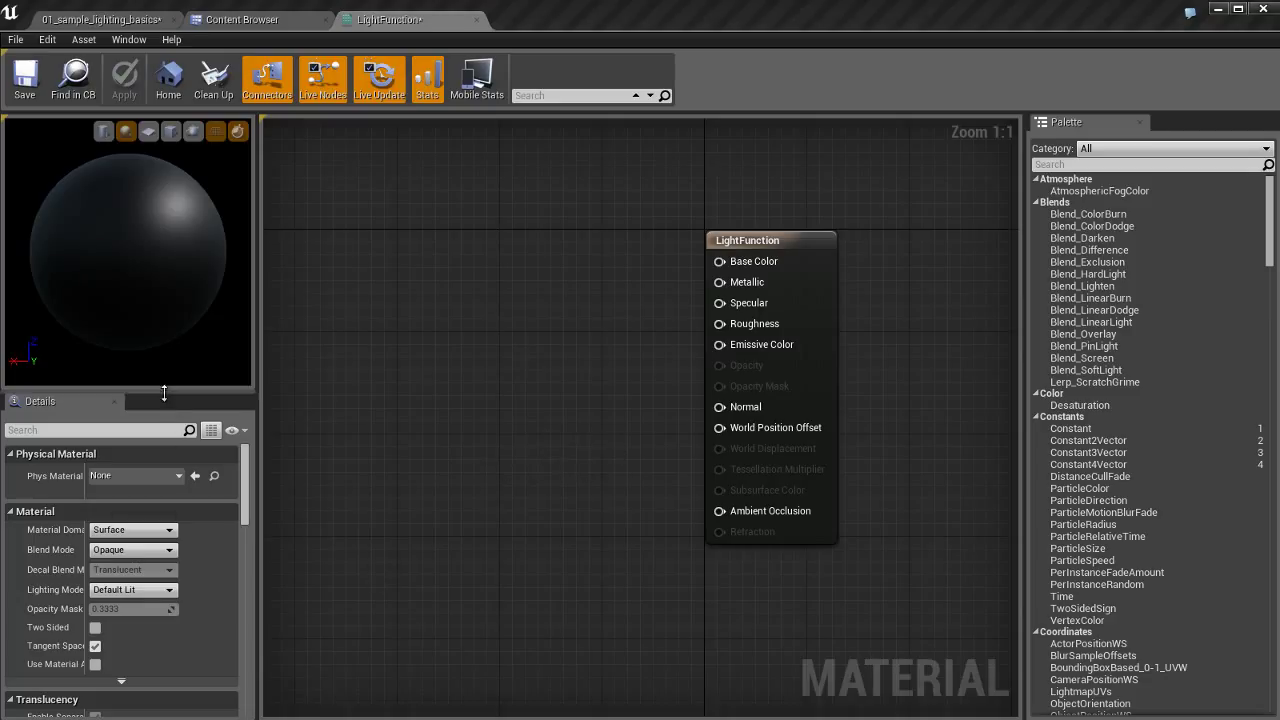
{"action": "left_click_drag", "start_coordinate": [170, 392], "coordinate": [163, 326]}
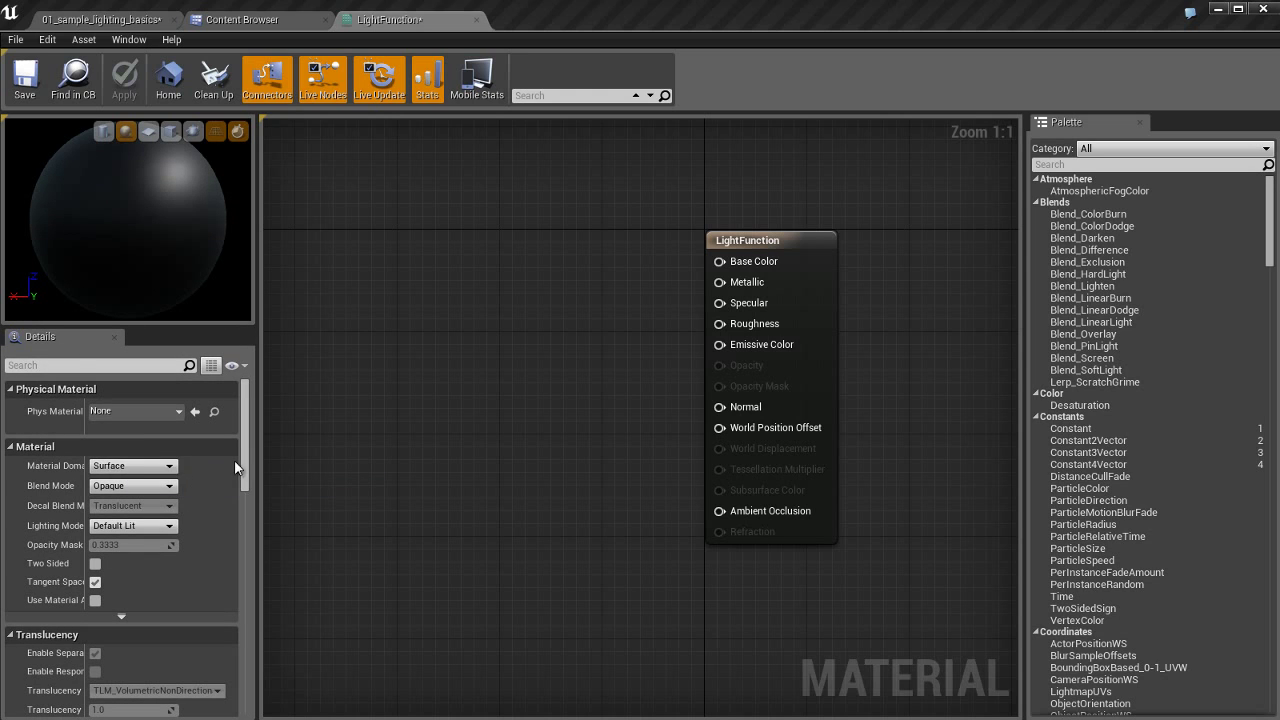
{"action": "left_click", "coordinate": [170, 466]}
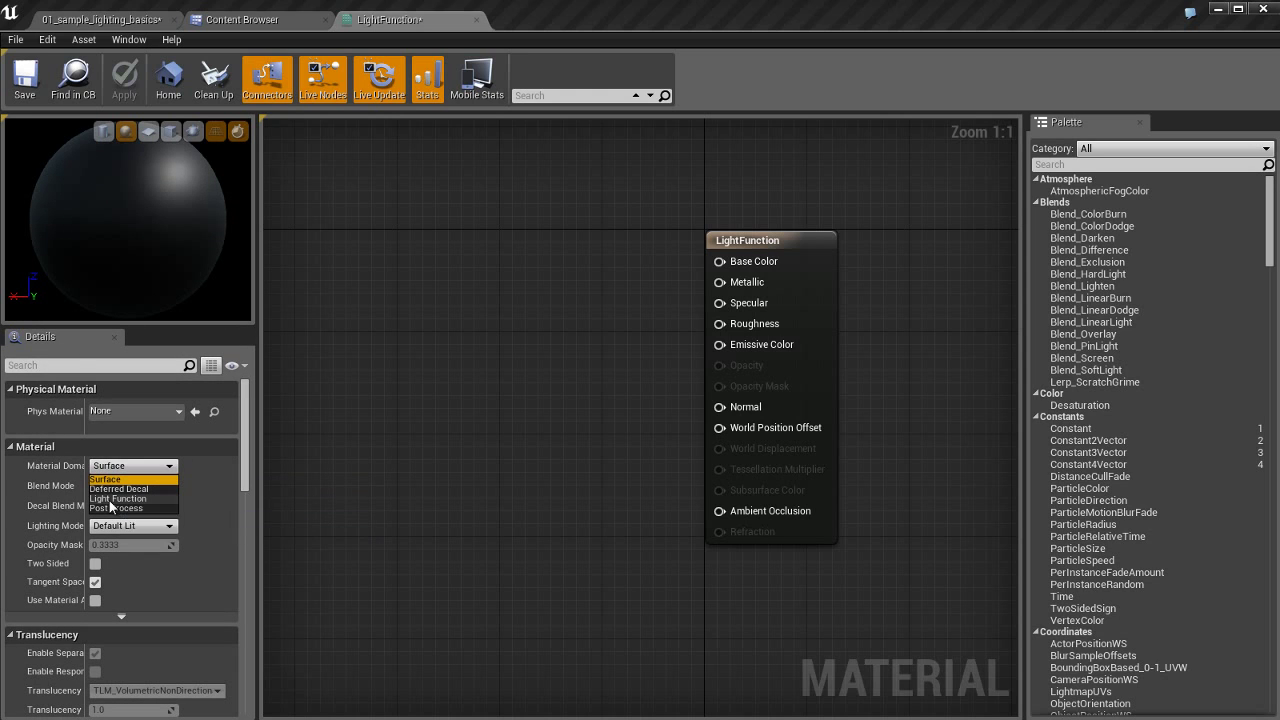
{"action": "left_click", "coordinate": [131, 499]}
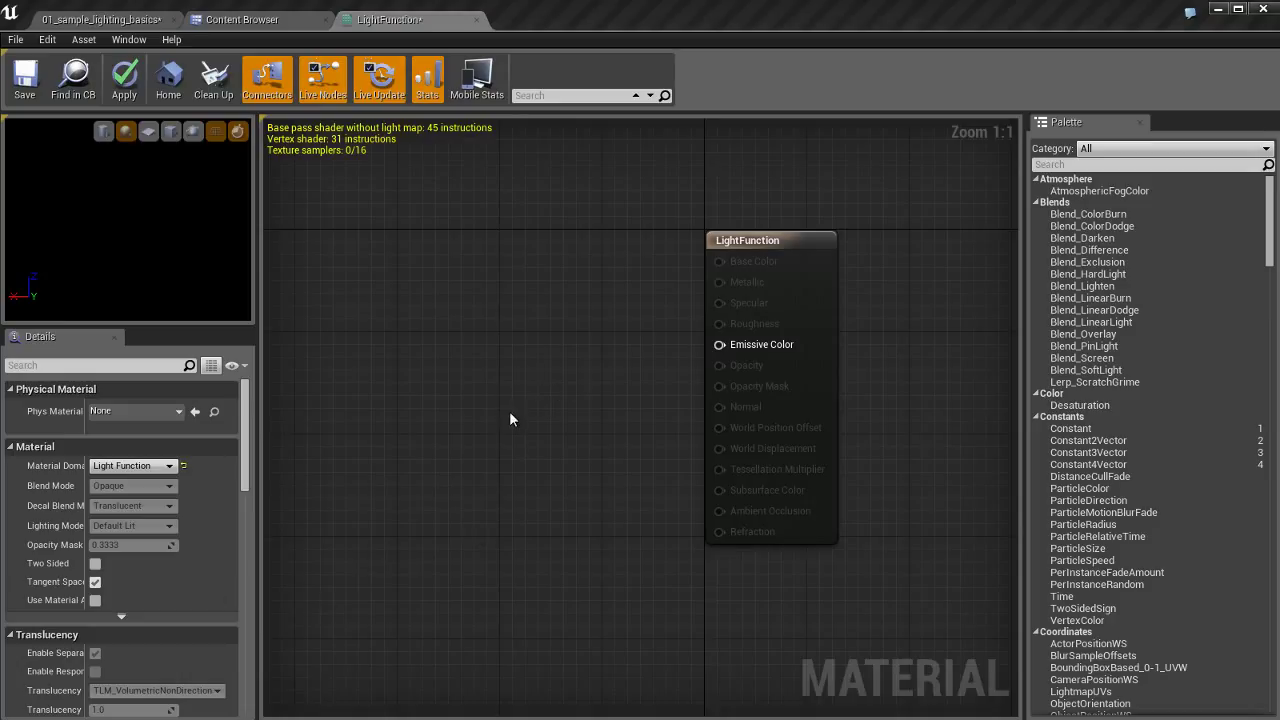
Step: Add a Texture Sample using T_MugLogo_D from the Textures folder to the LightFunction material and connect its color output to Emissive Color
{"action": "left_click", "coordinate": [261, 23]}
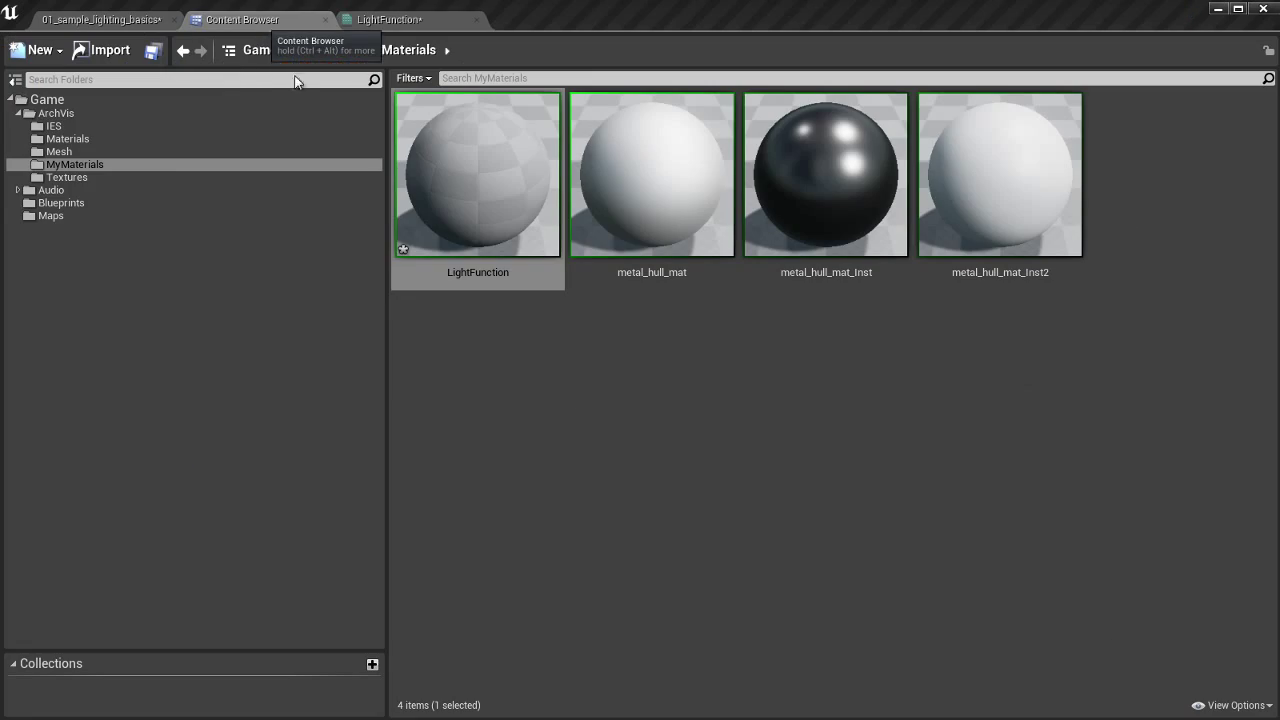
{"action": "left_click", "coordinate": [86, 176]}
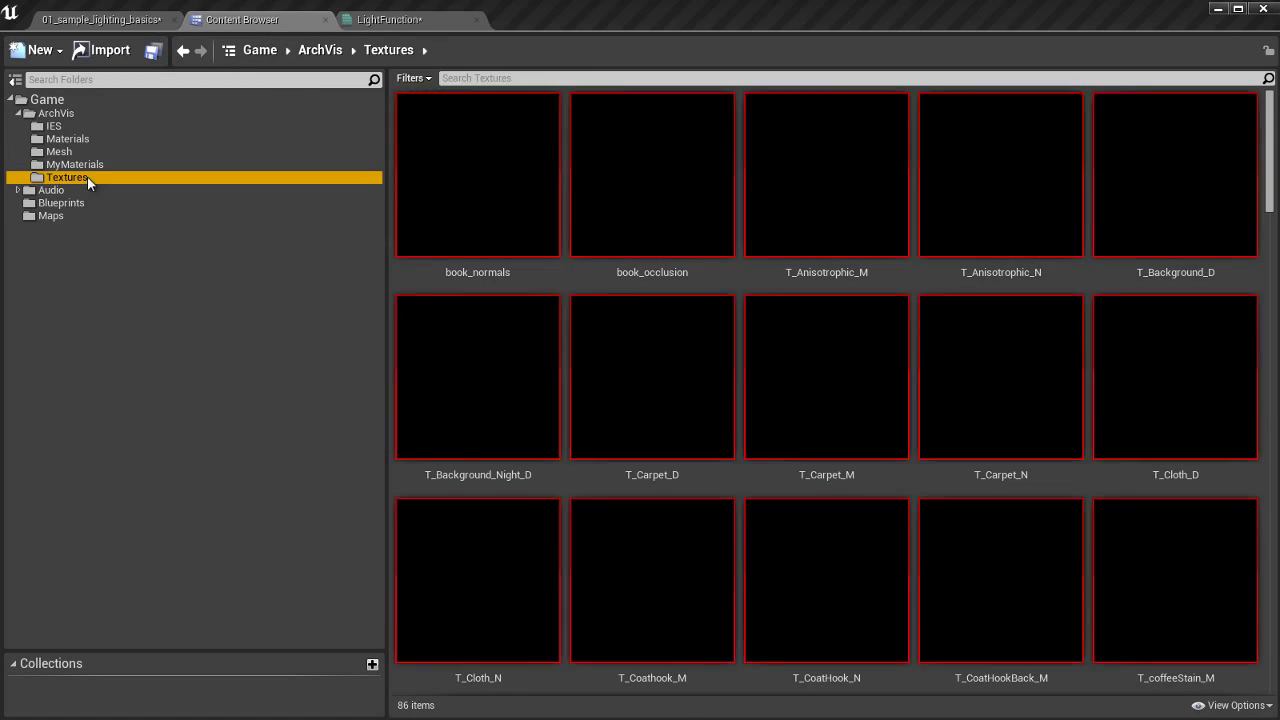
{"action": "scroll", "coordinate": [795, 563], "scroll_direction": "down", "scroll_amount": 3}
{"action": "scroll", "coordinate": [795, 563], "scroll_direction": "down", "scroll_amount": 10}
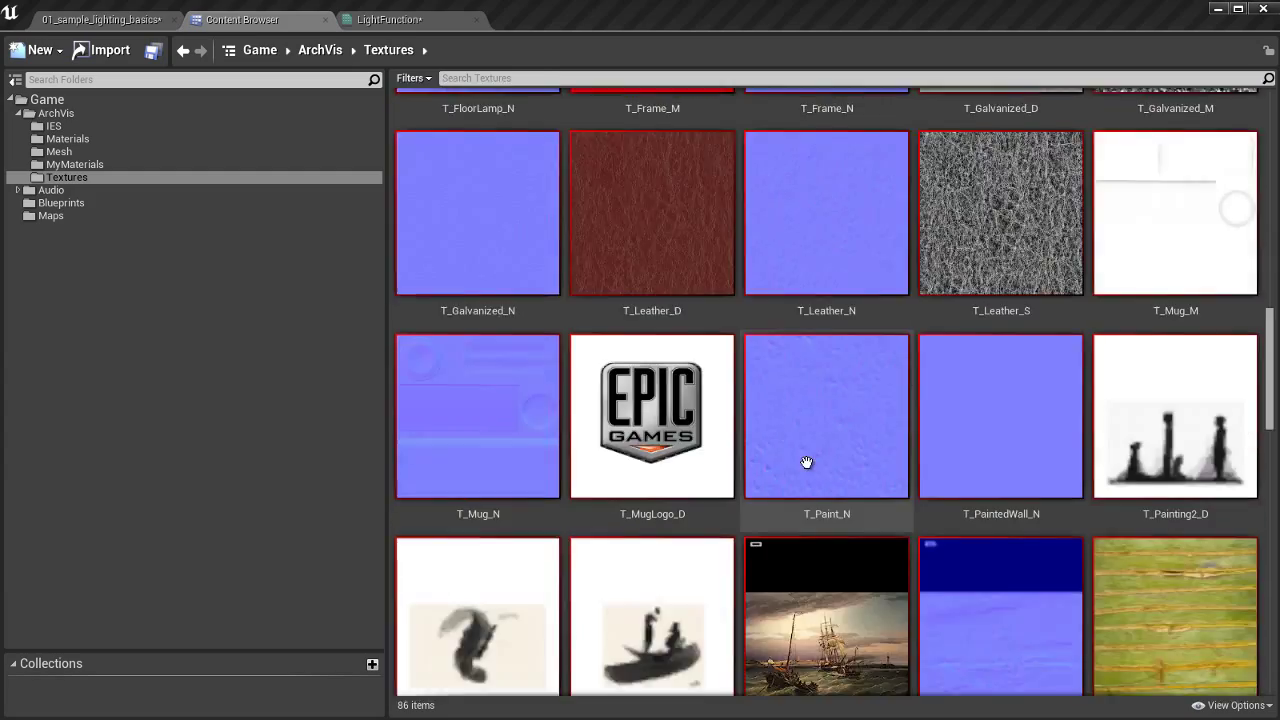
{"action": "scroll", "coordinate": [805, 470], "scroll_direction": "up", "scroll_amount": 2}
{"action": "scroll", "coordinate": [798, 468], "scroll_direction": "up", "scroll_amount": 3}
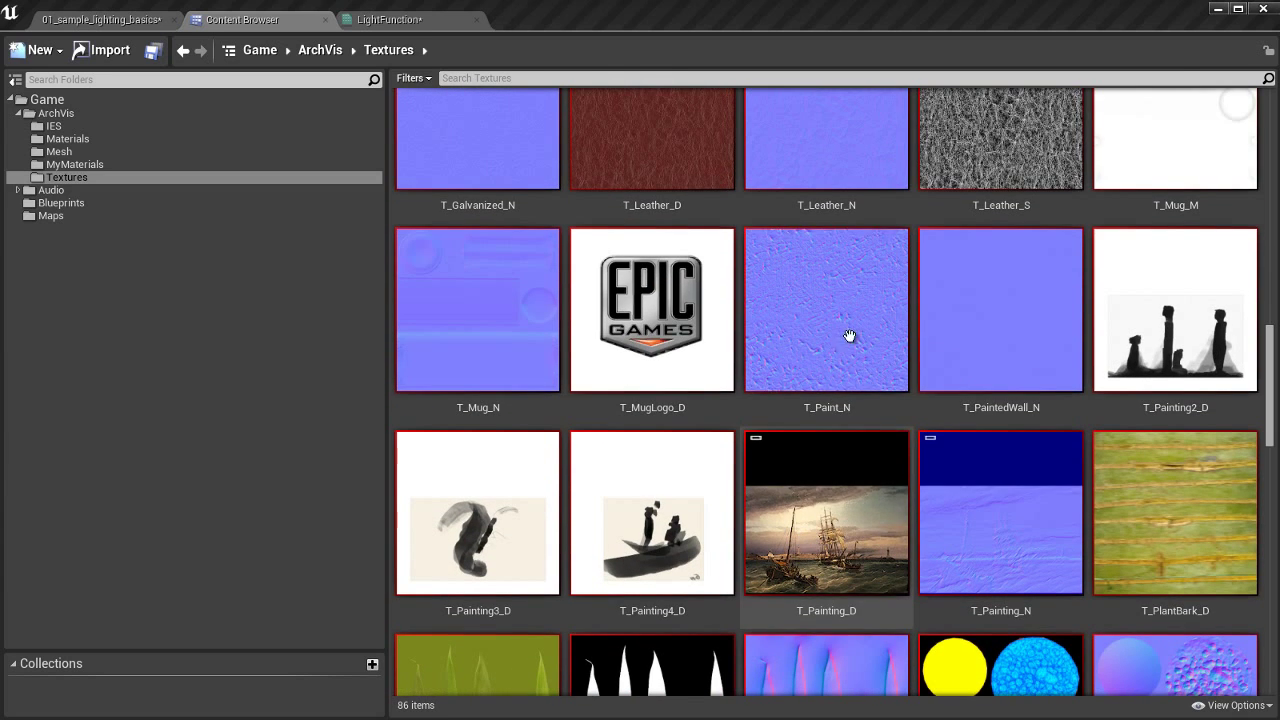
{"action": "left_click", "coordinate": [652, 330]}
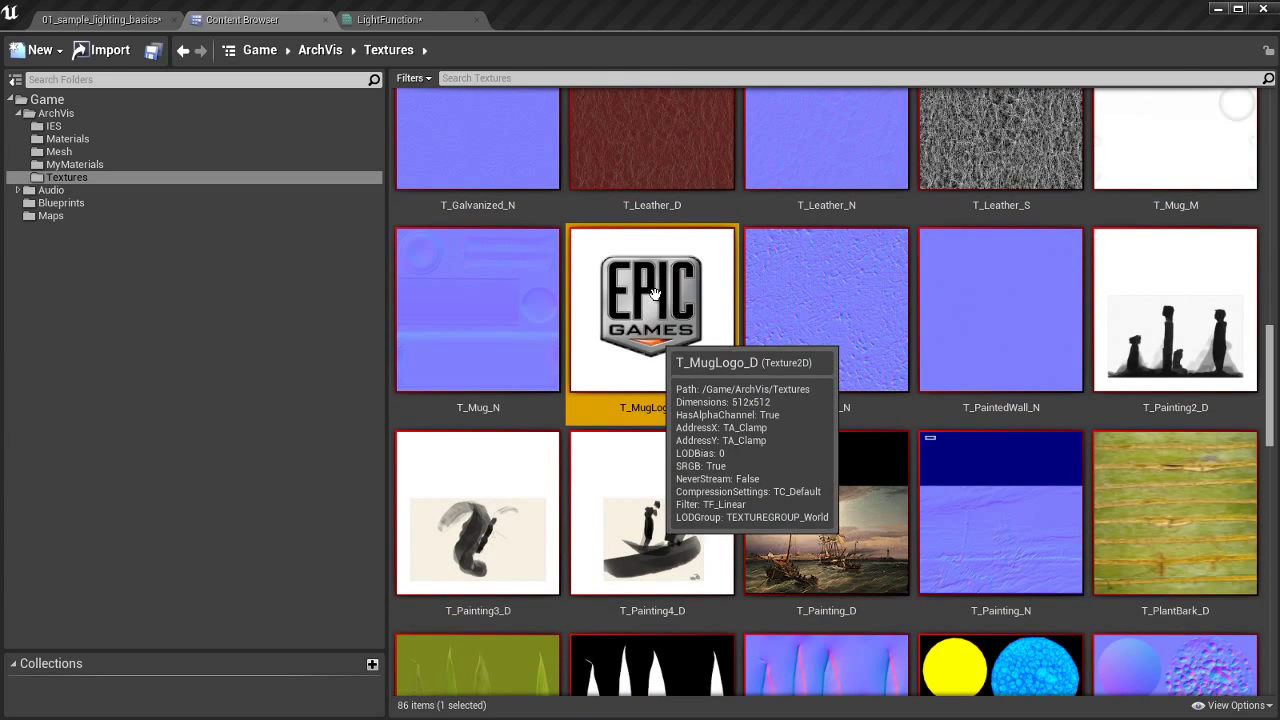
{"action": "left_click", "coordinate": [427, 21]}
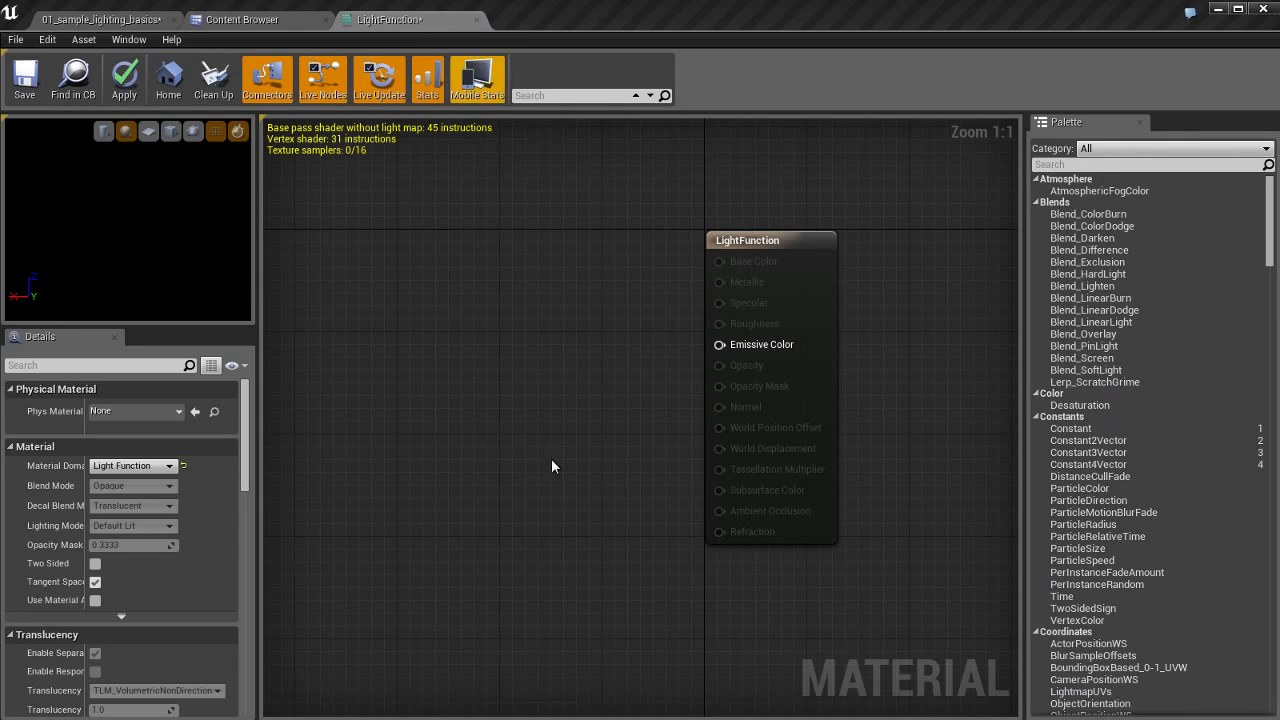
{"action": "left_click", "coordinate": [487, 417]}
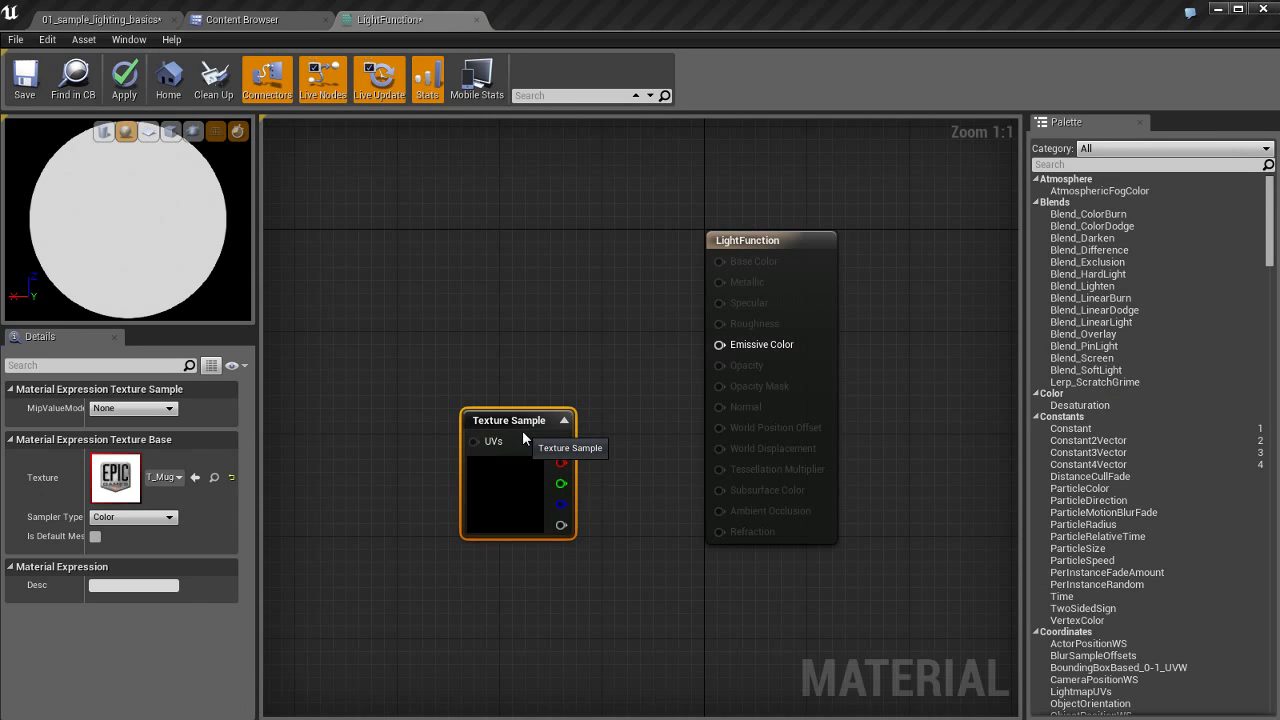
{"action": "left_click_drag", "start_coordinate": [522, 430], "coordinate": [737, 349]}
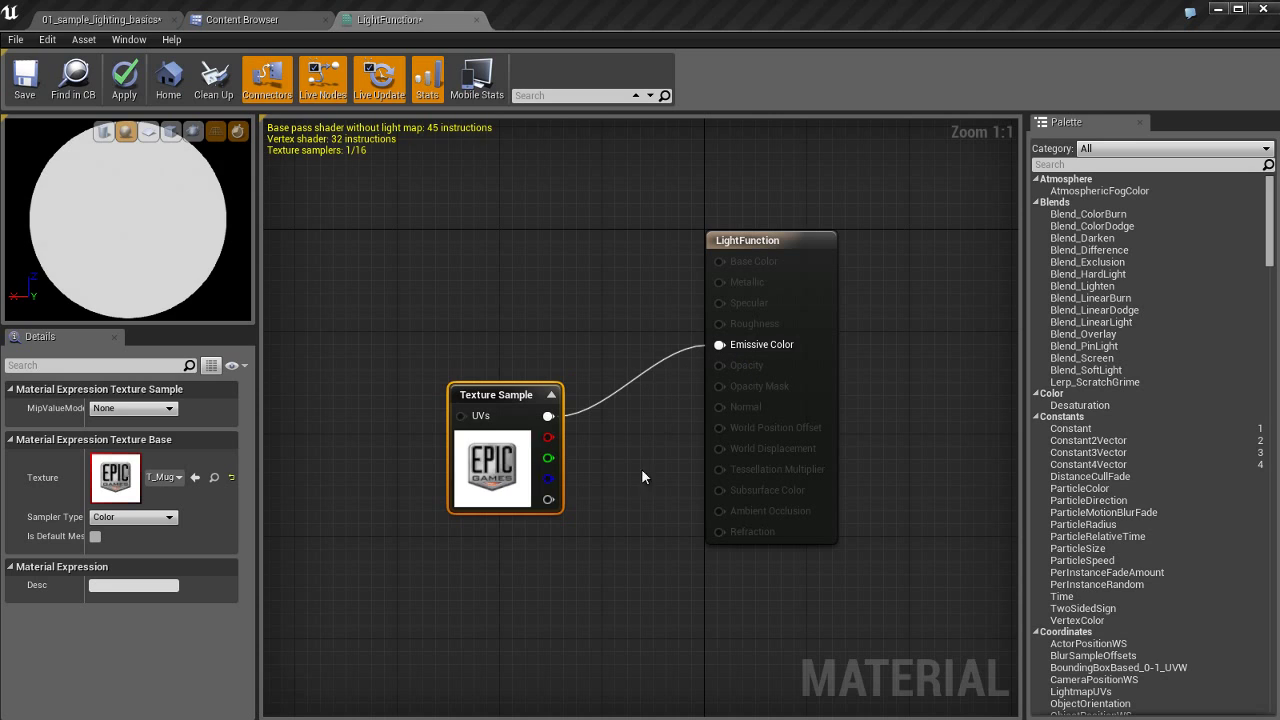
Step: Preview the LightFunction material on a plane with the grid hidden, and save the material
{"action": "left_click", "coordinate": [148, 131]}
{"action": "left_click_drag", "start_coordinate": [163, 249], "coordinate": [228, 197]}
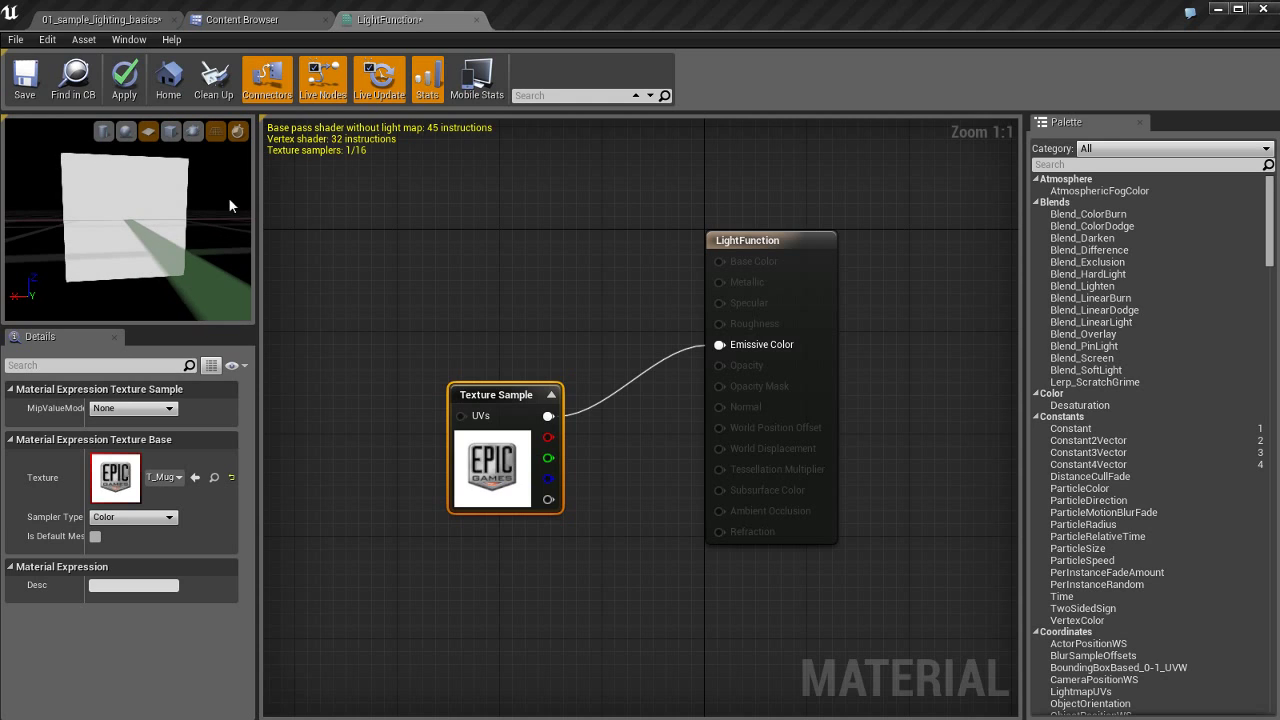
{"action": "left_click", "coordinate": [214, 131]}
{"action": "left_click", "coordinate": [513, 305]}
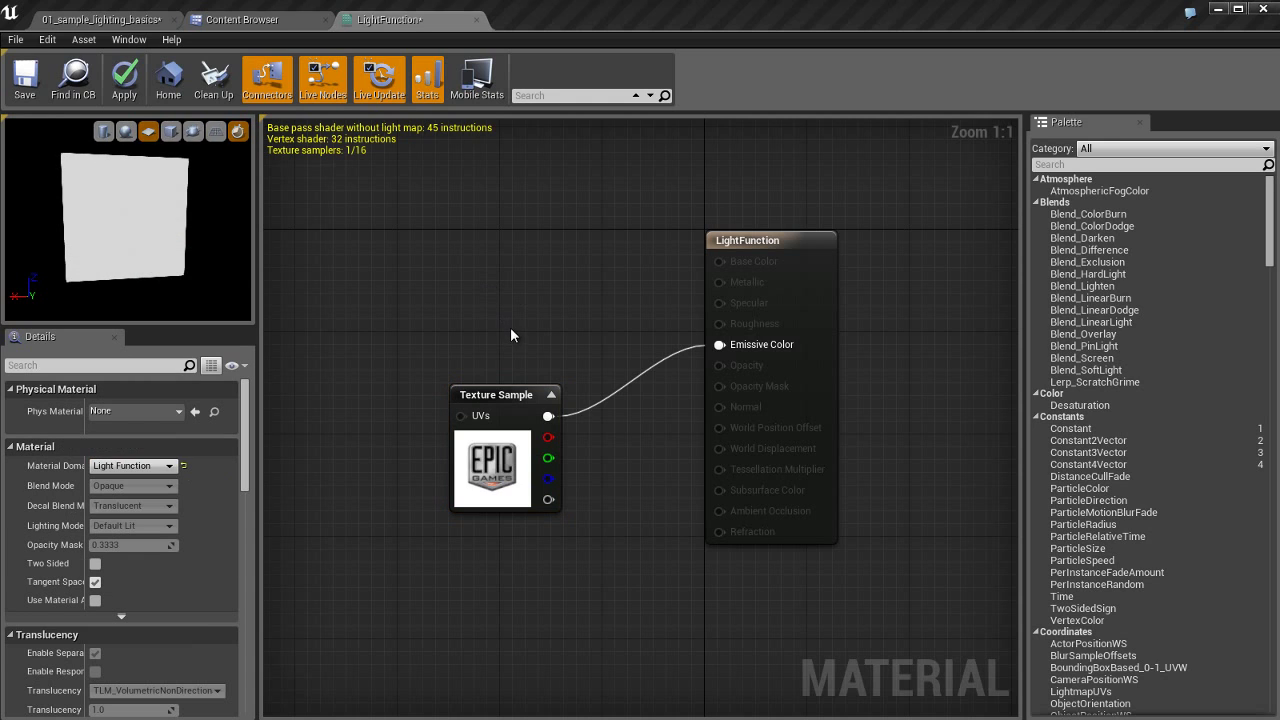
{"action": "key", "text": "ctrl+s"}
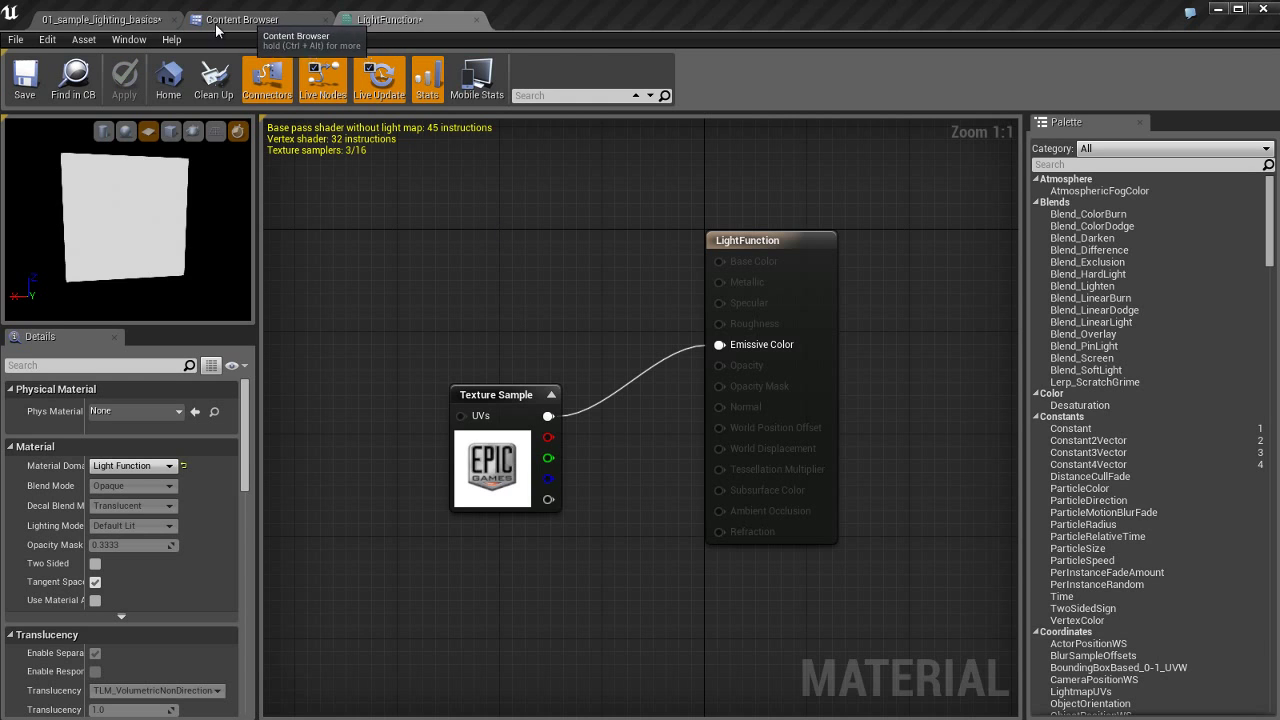
Step: Rotate SpotLight1 in the level around its vertical axis so the projected logo reads upright from the camera
{"action": "left_click", "coordinate": [110, 22]}
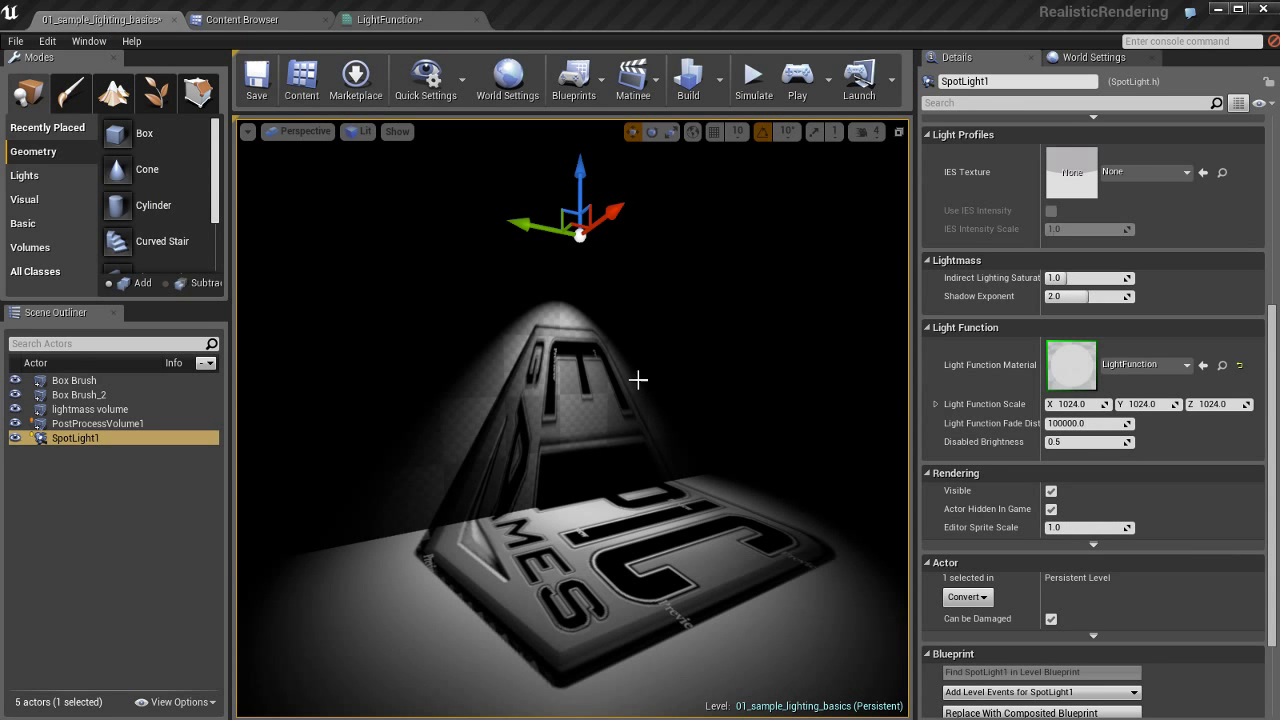
{"action": "key", "text": "e"}
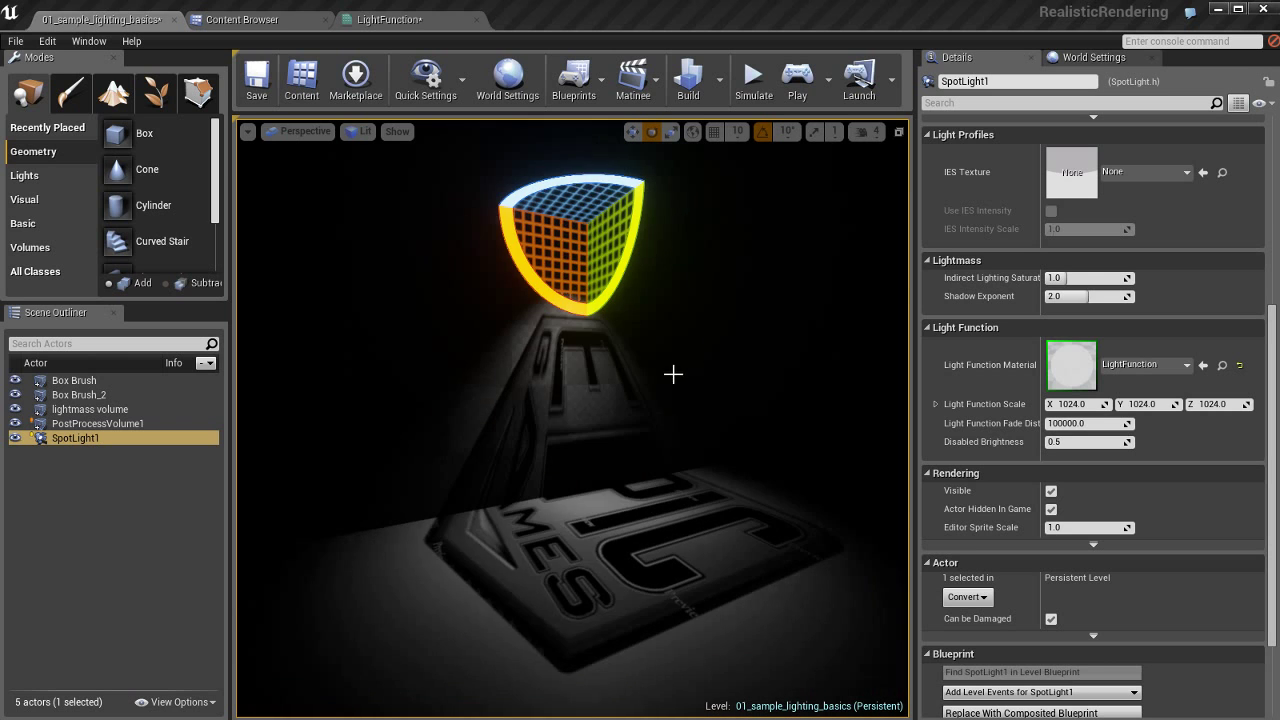
{"action": "left_click_drag", "start_coordinate": [700, 423], "coordinate": [731, 486], "text": "ctrl"}
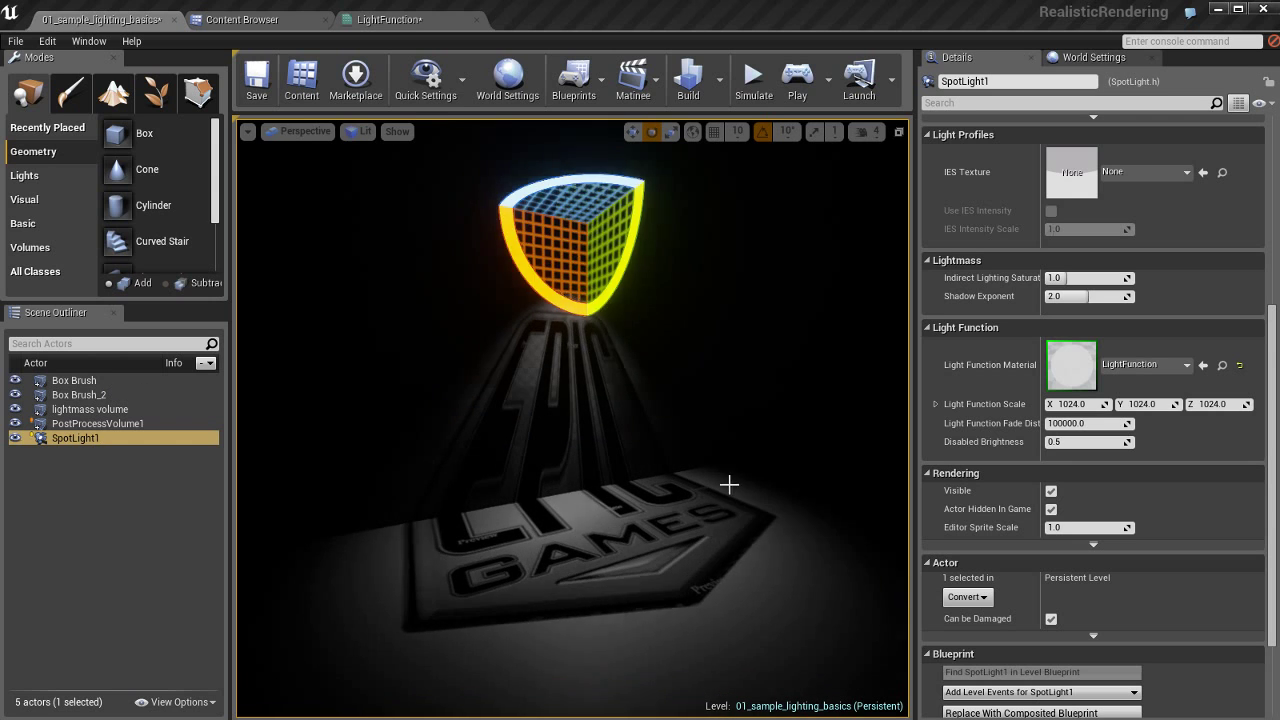
Step: Move SpotLight1 away from the wall so the whole logo falls on the floor, and build the lighting
{"action": "key", "text": "w"}
{"action": "left_click_drag", "start_coordinate": [630, 411], "coordinate": [727, 425], "text": "ctrl"}
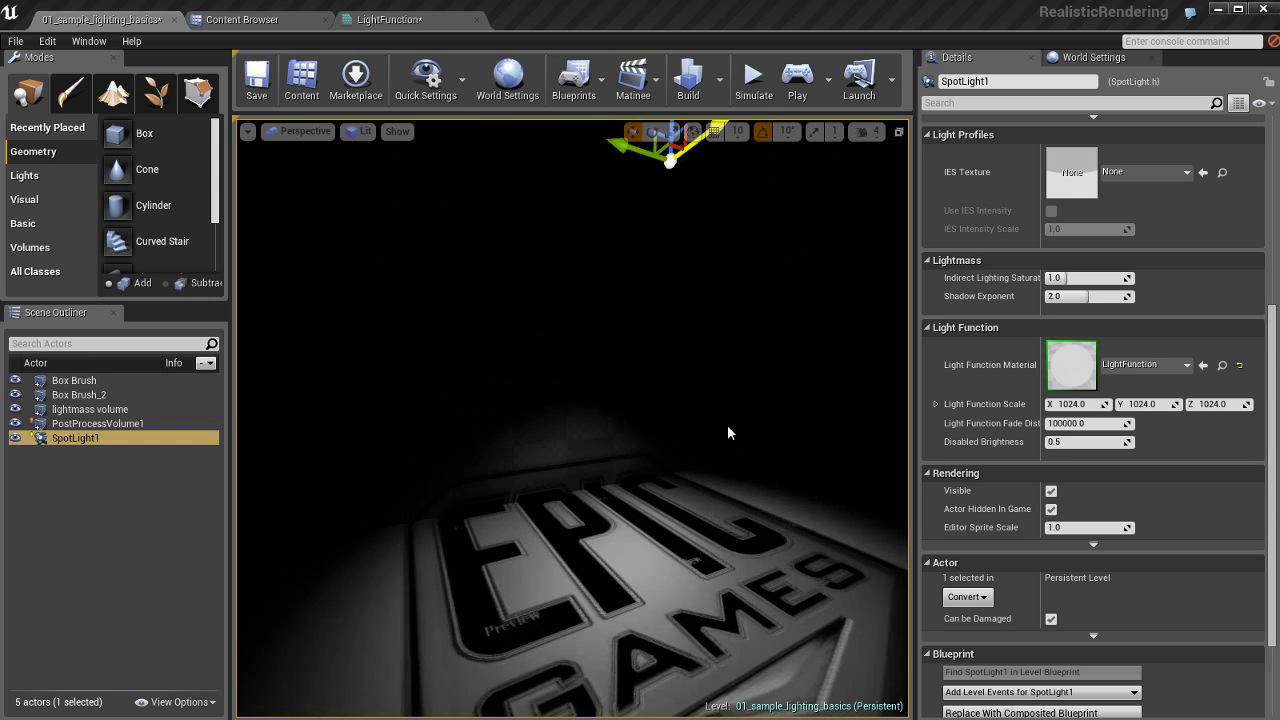
{"action": "right_click_drag", "start_coordinate": [630, 422], "coordinate": [630, 423]}
{"action": "left_click_drag", "start_coordinate": [630, 423], "coordinate": [634, 390], "text": "ctrl"}
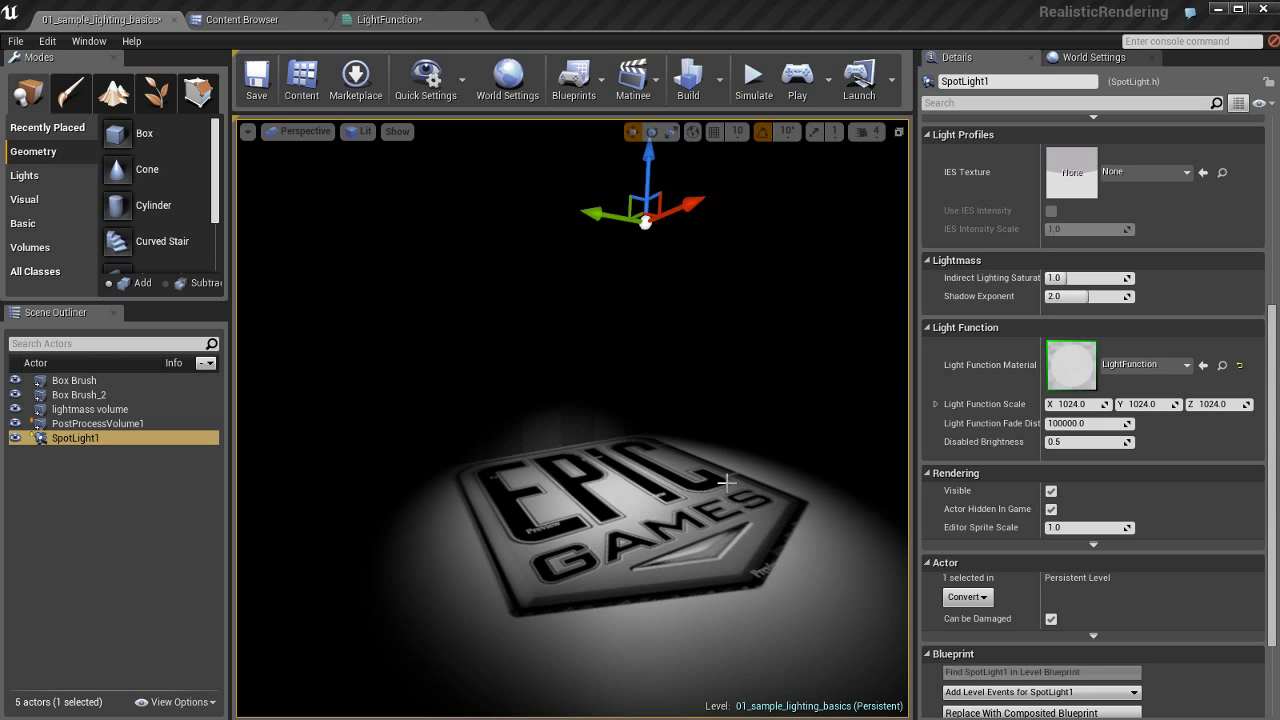
{"action": "right_click_drag", "start_coordinate": [727, 482], "coordinate": [680, 452]}
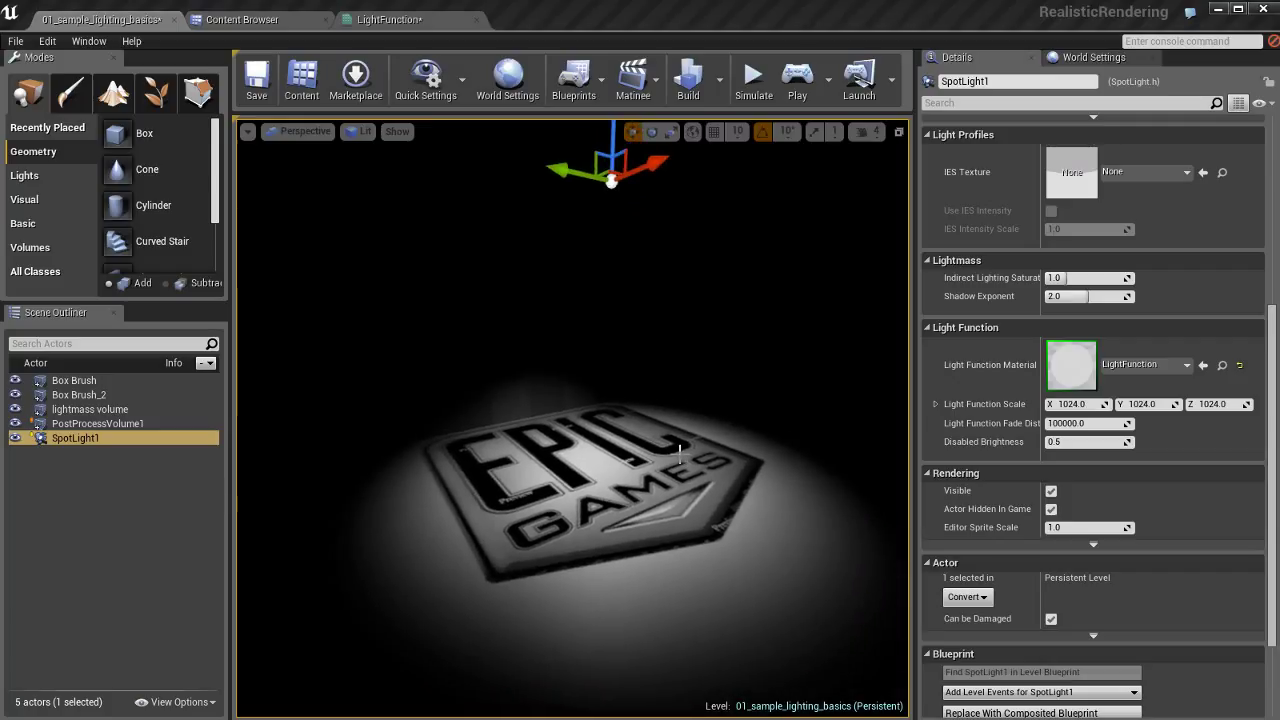
{"action": "key", "text": "ctrl+shift+semicolon"}
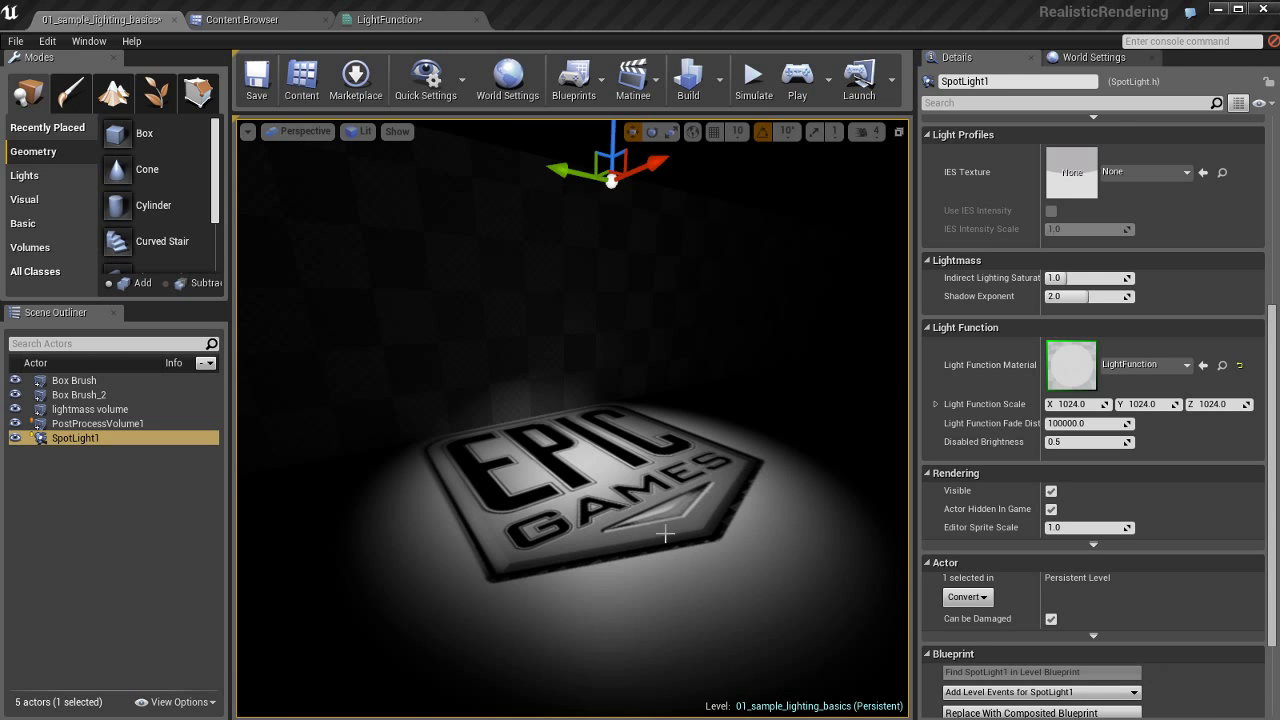
Step: Inspect the T_MugLogo_D texture used by the LightFunction material and compare it with the logo projected in the level
{"action": "right_click_drag", "start_coordinate": [665, 534], "coordinate": [641, 503]}
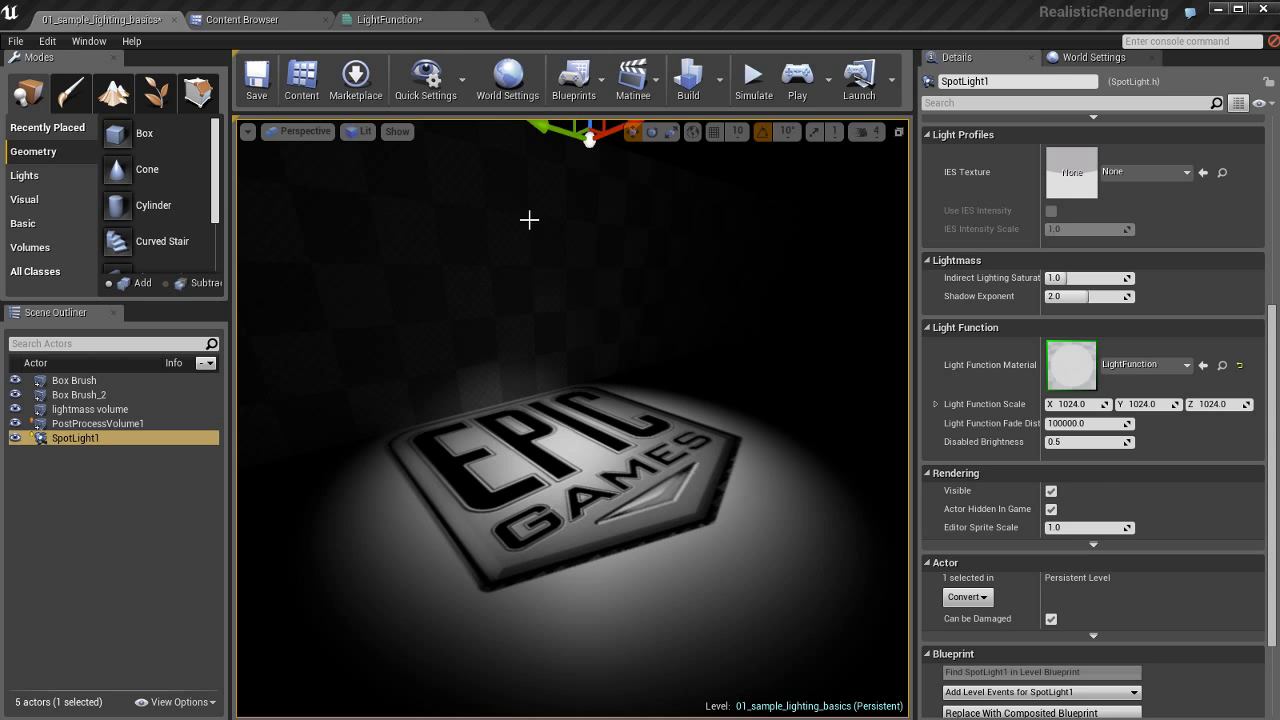
{"action": "left_click", "coordinate": [408, 20]}
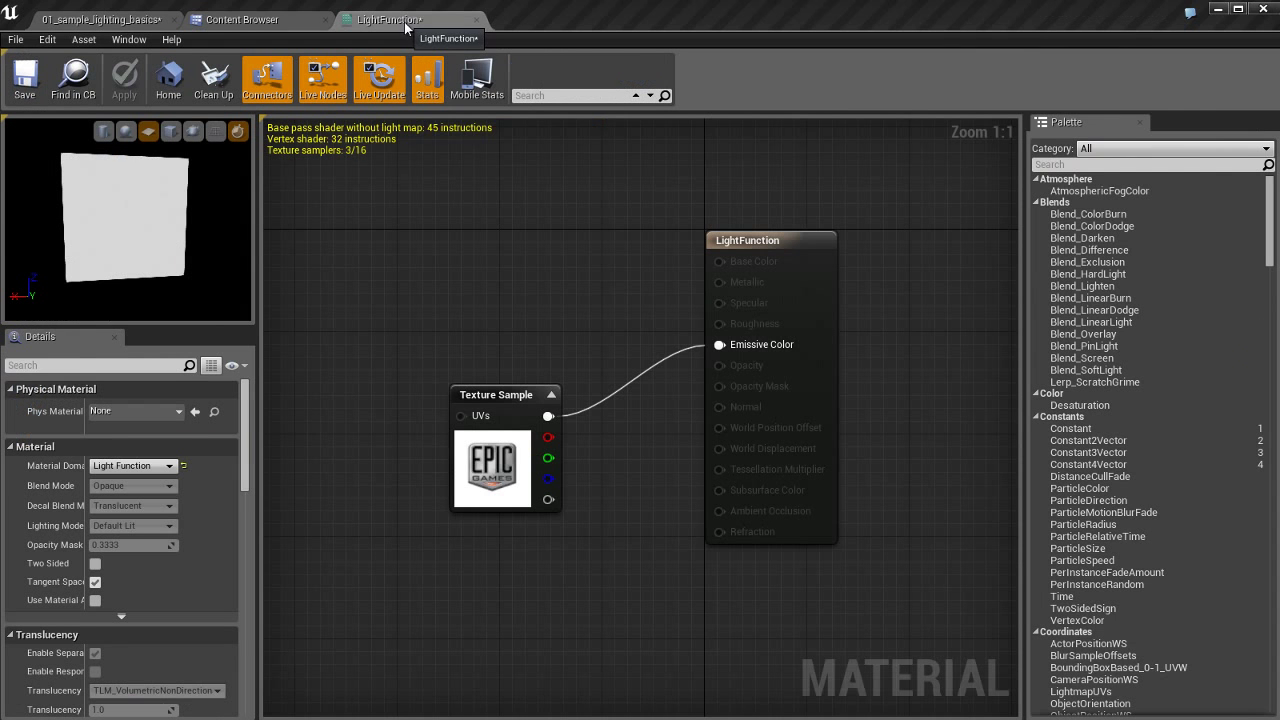
{"action": "left_click", "coordinate": [490, 476]}
{"action": "double_click", "coordinate": [118, 468]}
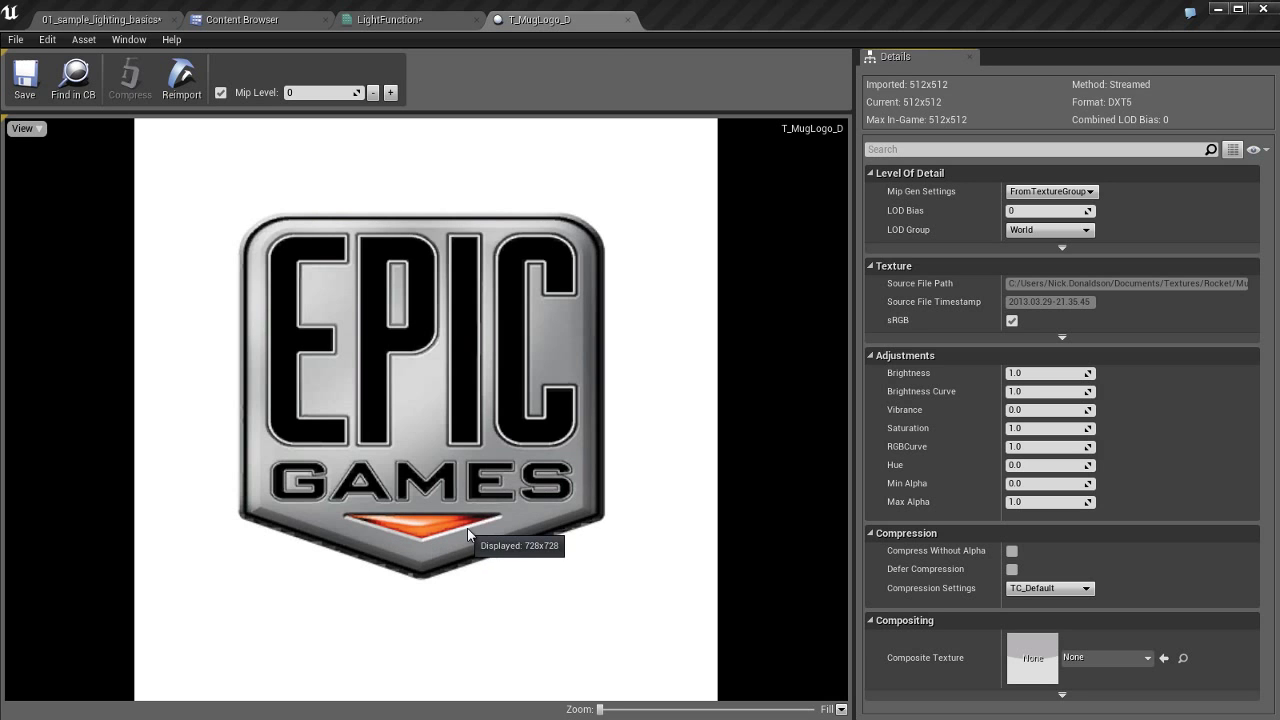
{"action": "middle_click", "coordinate": [566, 20]}
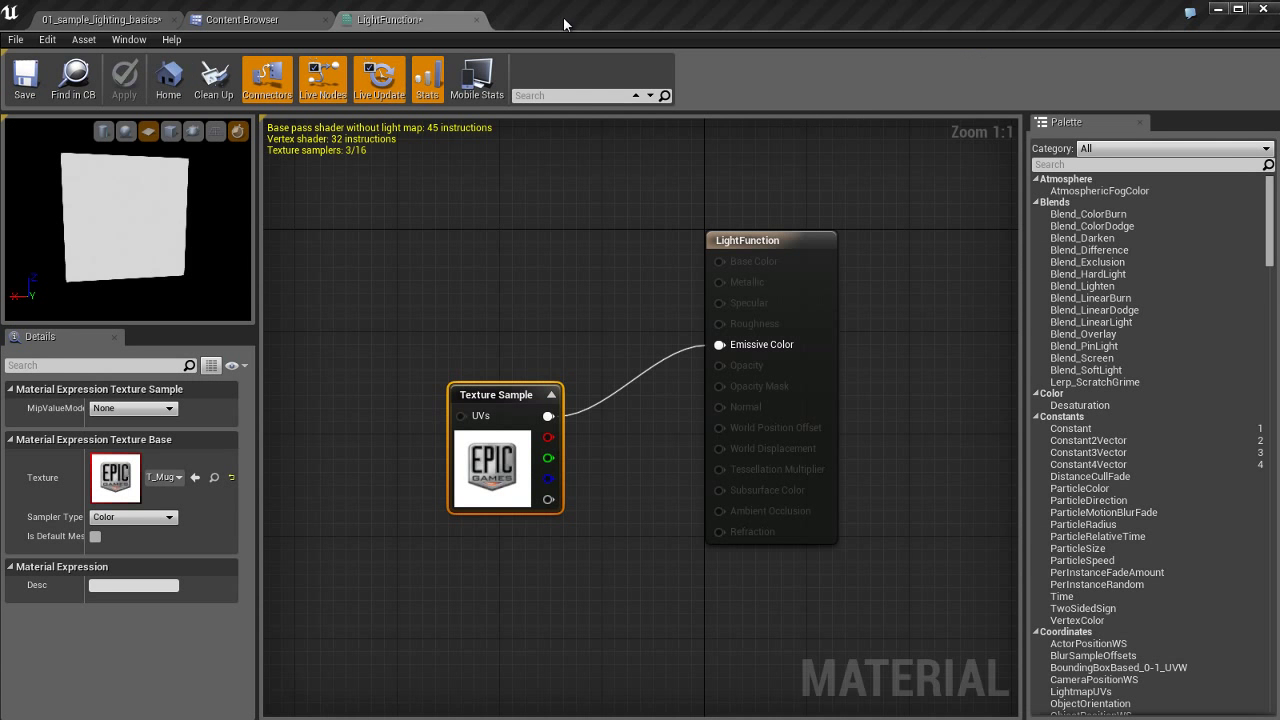
{"action": "left_click", "coordinate": [108, 21]}
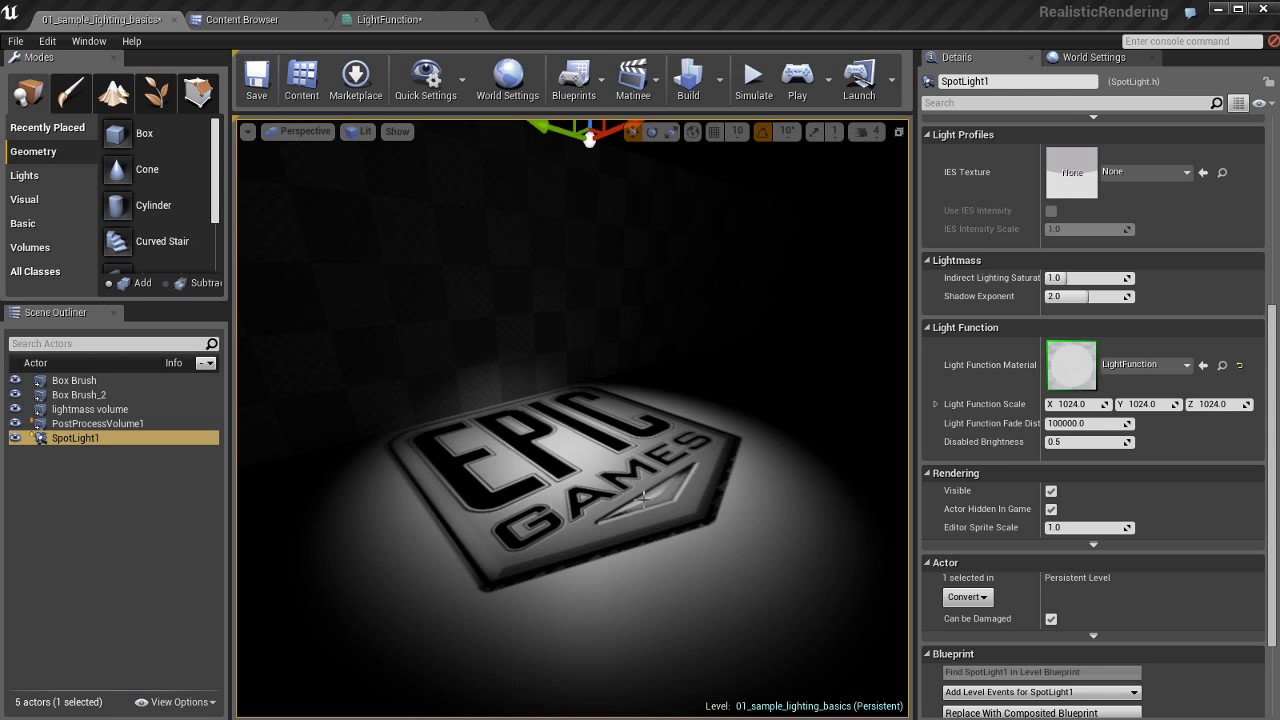
{"action": "left_click", "coordinate": [416, 24]}
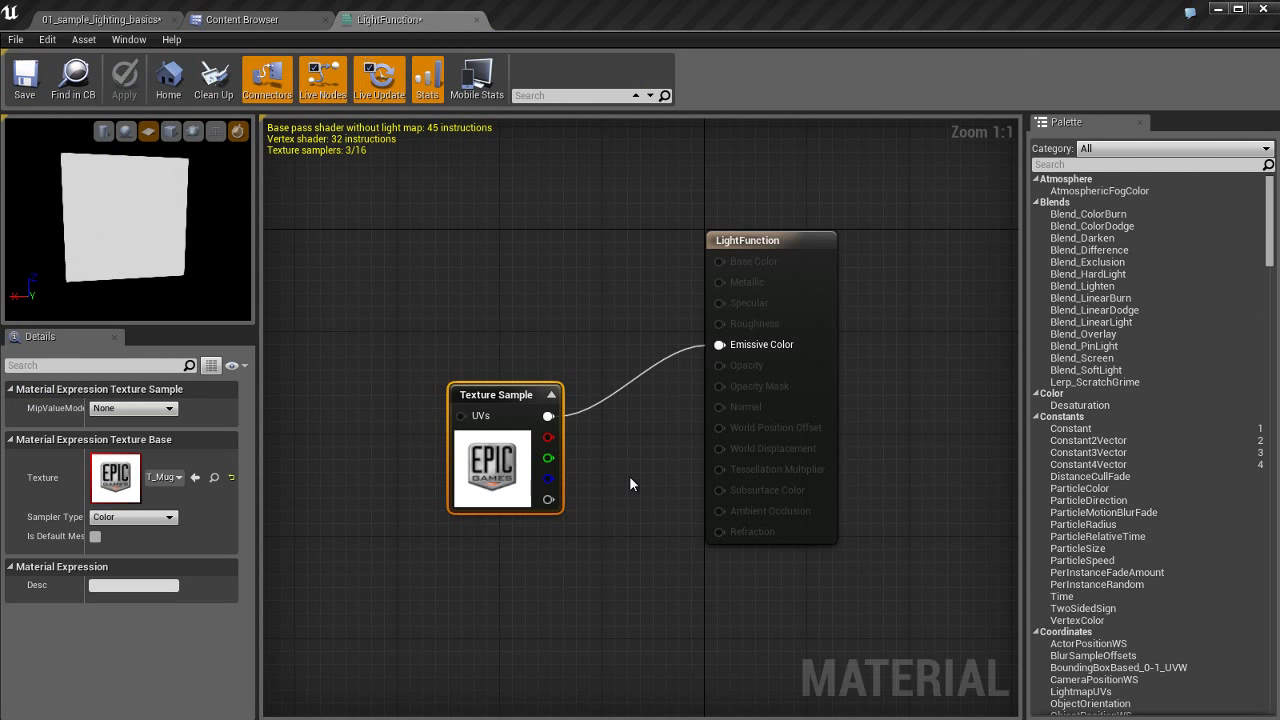
{"action": "left_click", "coordinate": [118, 22]}
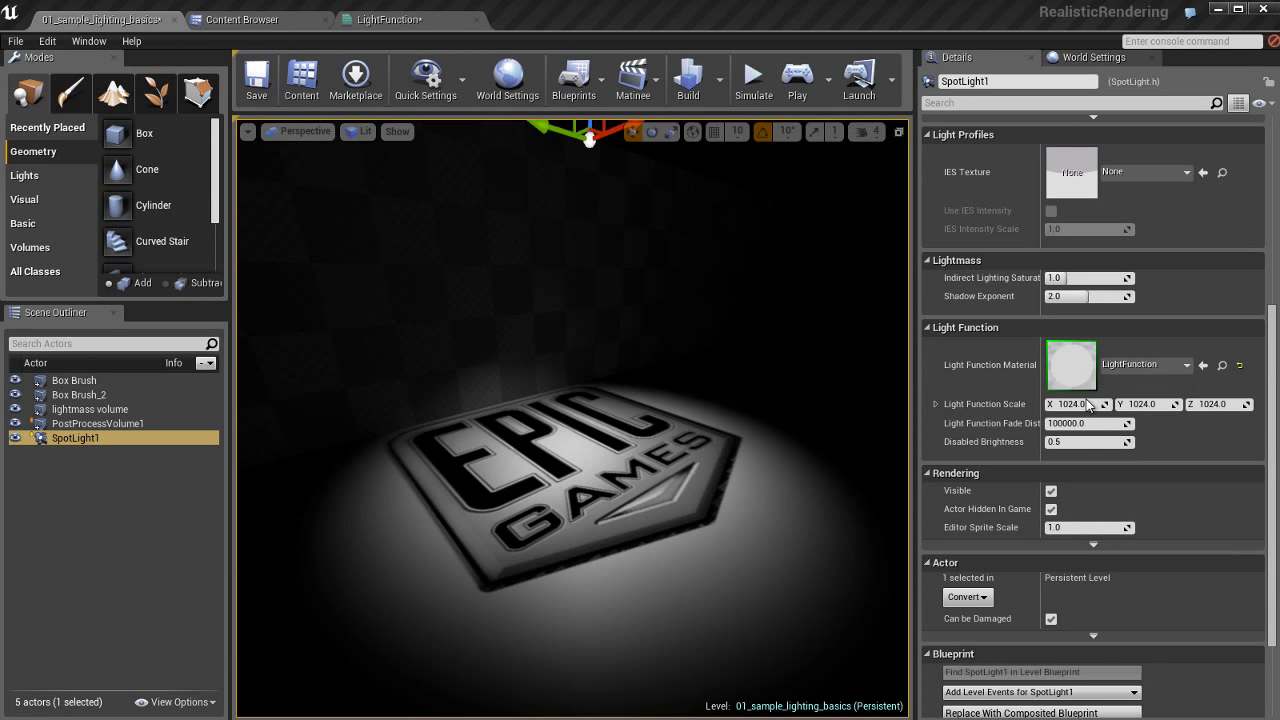
Step: Tint SpotLight1's light color a warm pale orange and move the light along X to about -532
{"action": "scroll", "coordinate": [1002, 368], "scroll_direction": "up", "scroll_amount": 6}
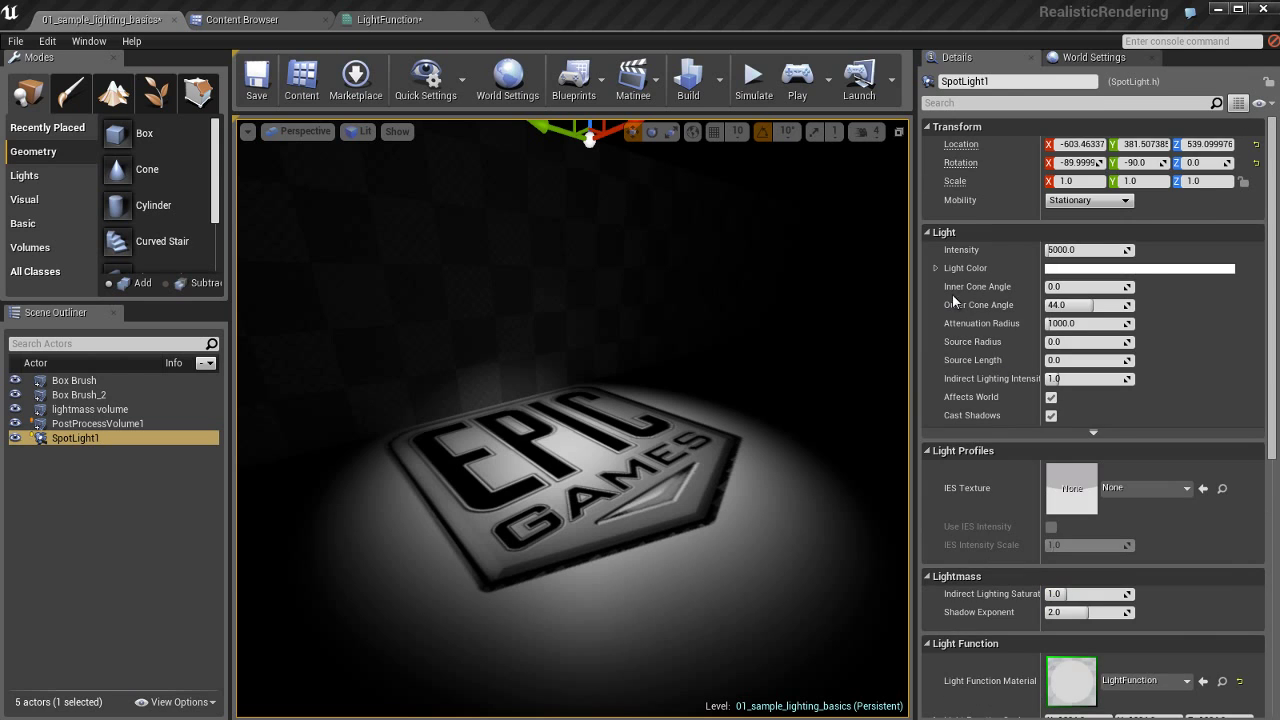
{"action": "left_click", "coordinate": [1090, 268]}
{"action": "left_click", "coordinate": [1247, 421]}
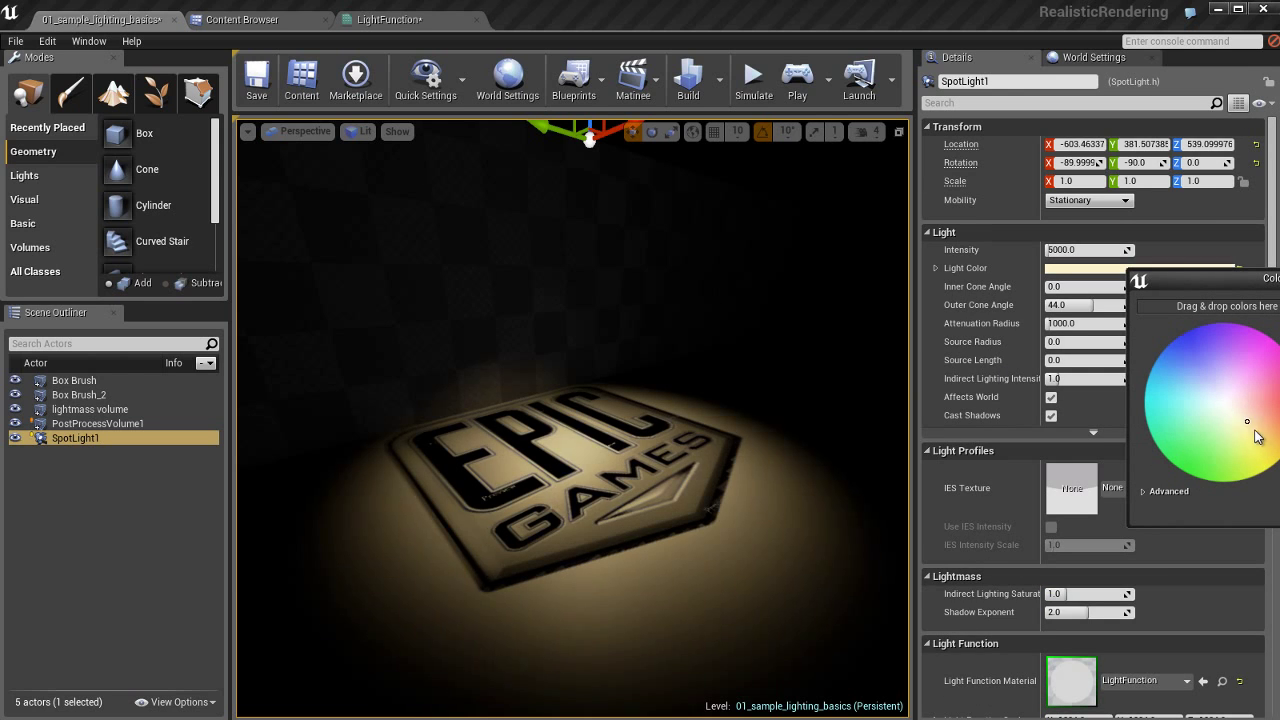
{"action": "mouse_move", "coordinate": [1255, 430]}
{"action": "left_mouse_down"}
{"action": "mouse_move", "coordinate": [1245, 440]}
{"action": "mouse_move", "coordinate": [1258, 432]}
{"action": "left_mouse_up"}
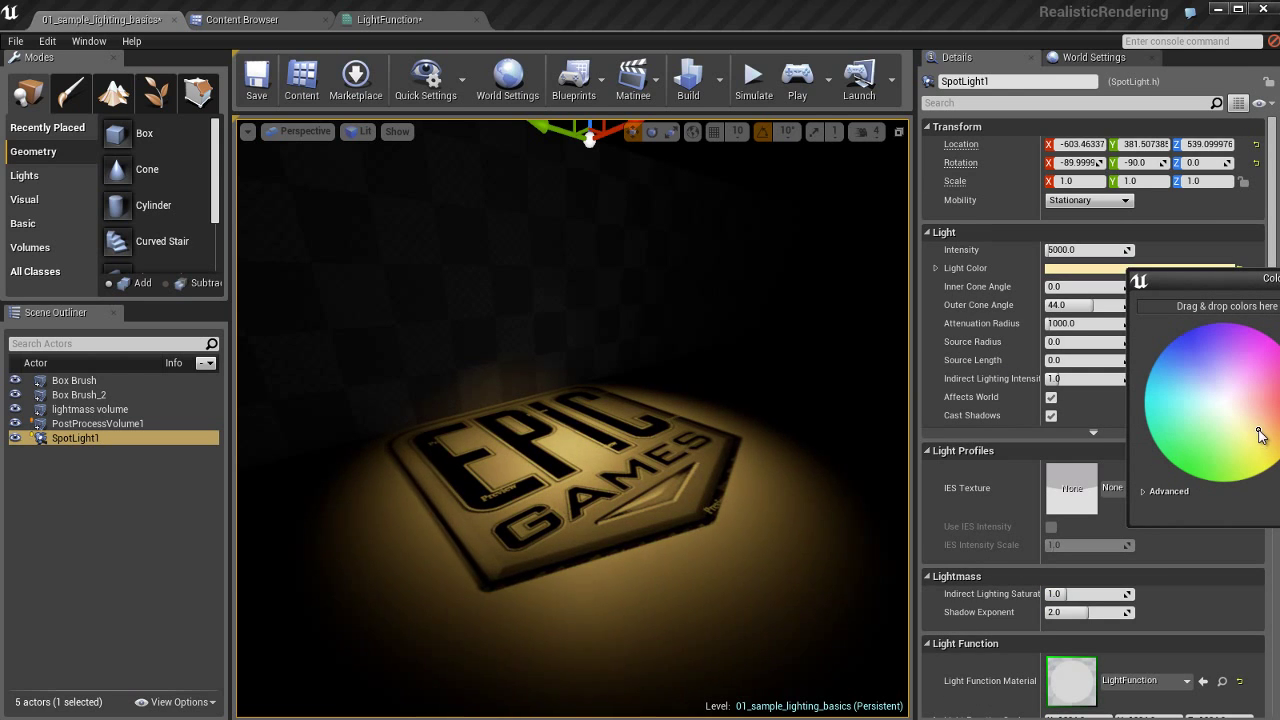
{"action": "left_click", "coordinate": [678, 546]}
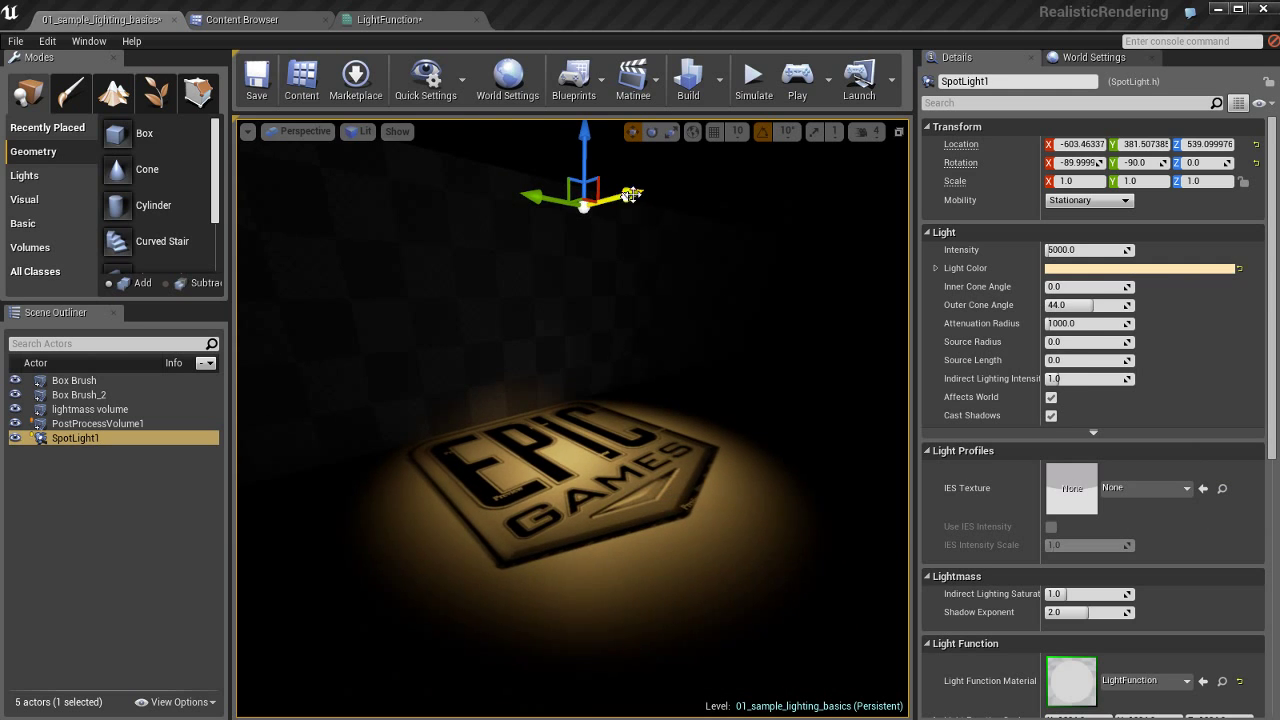
{"action": "left_click_drag", "start_coordinate": [632, 196], "coordinate": [663, 202]}
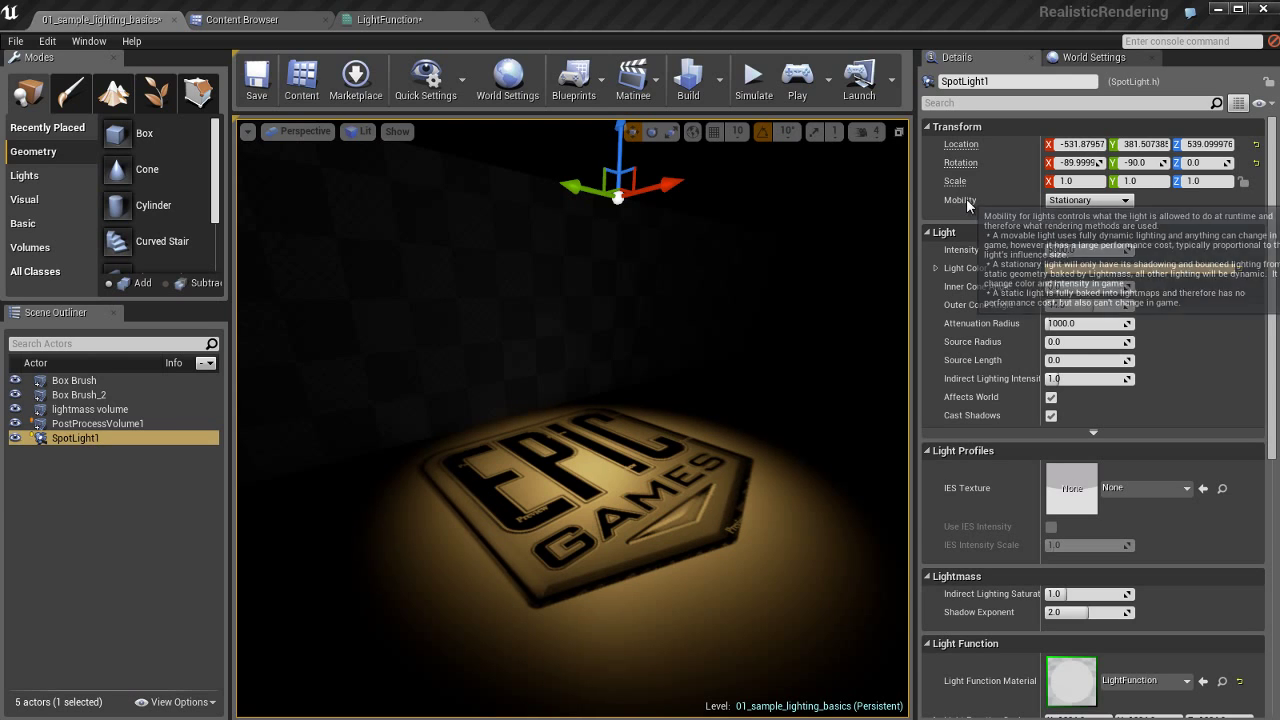
Step: Set SpotLight1's mobility to Static and check whether its Light Function Material can be edited
{"action": "left_click", "coordinate": [1110, 200]}
{"action": "left_click", "coordinate": [1062, 213]}
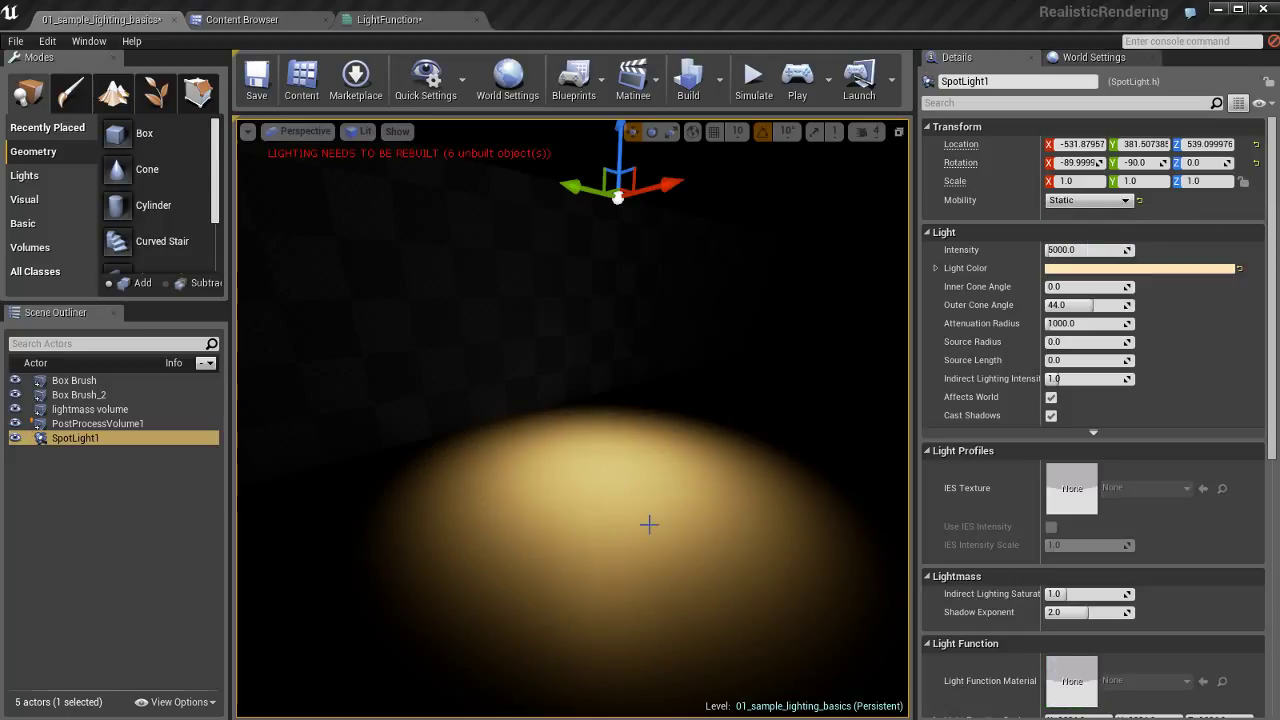
{"action": "scroll", "coordinate": [993, 497], "scroll_direction": "down", "scroll_amount": 5}
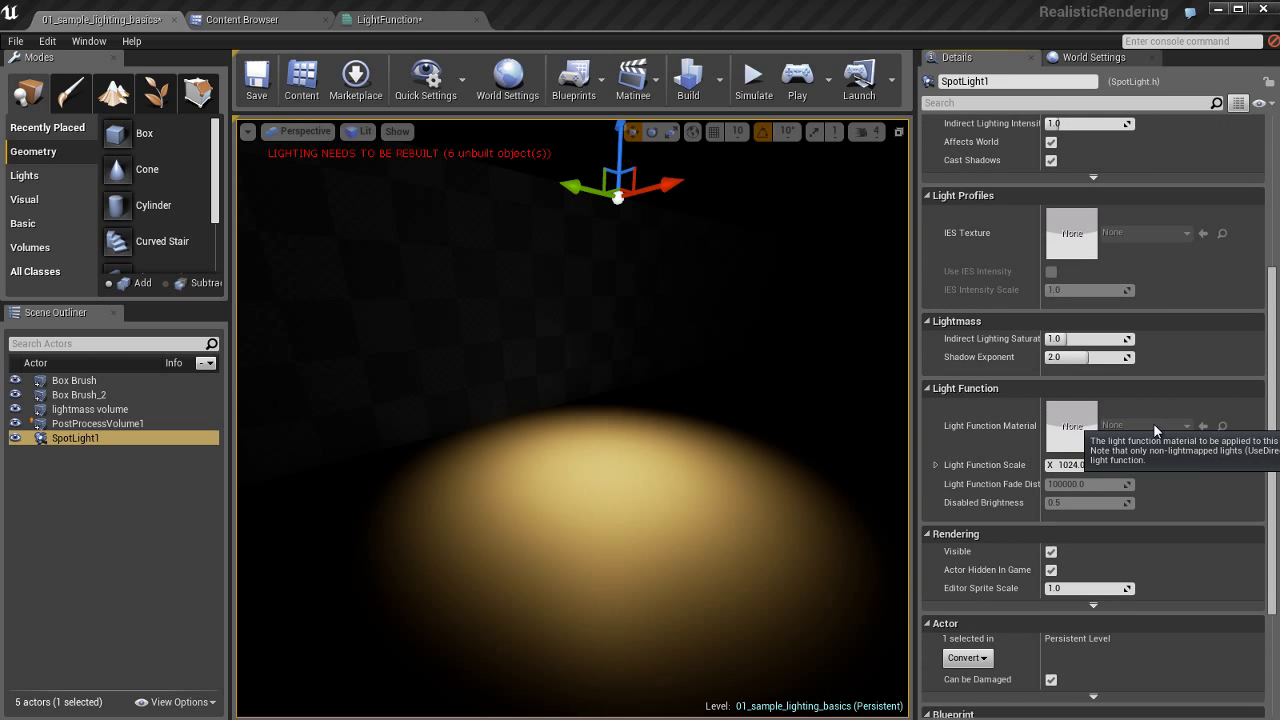
{"action": "scroll", "coordinate": [979, 351], "scroll_direction": "up", "scroll_amount": 5}
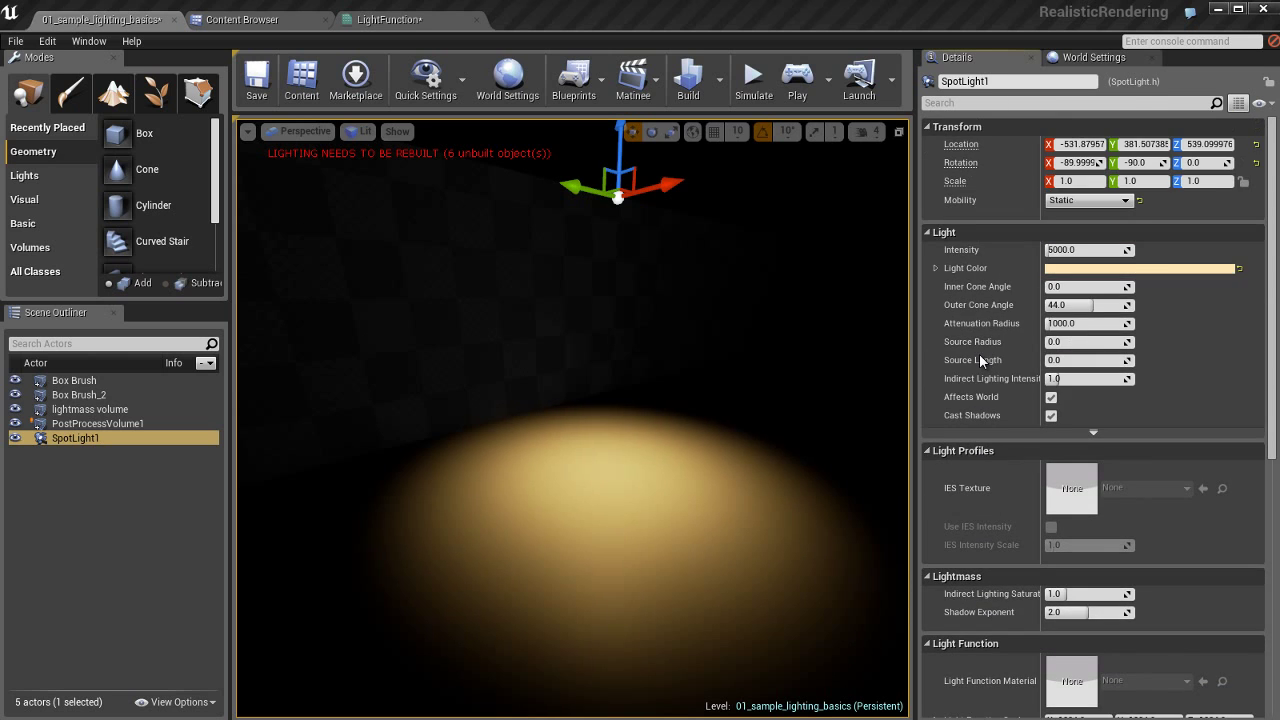
Step: Set SpotLight1's mobility back to Stationary and assign LightFunction as its Light Function Material
{"action": "left_click", "coordinate": [1121, 200]}
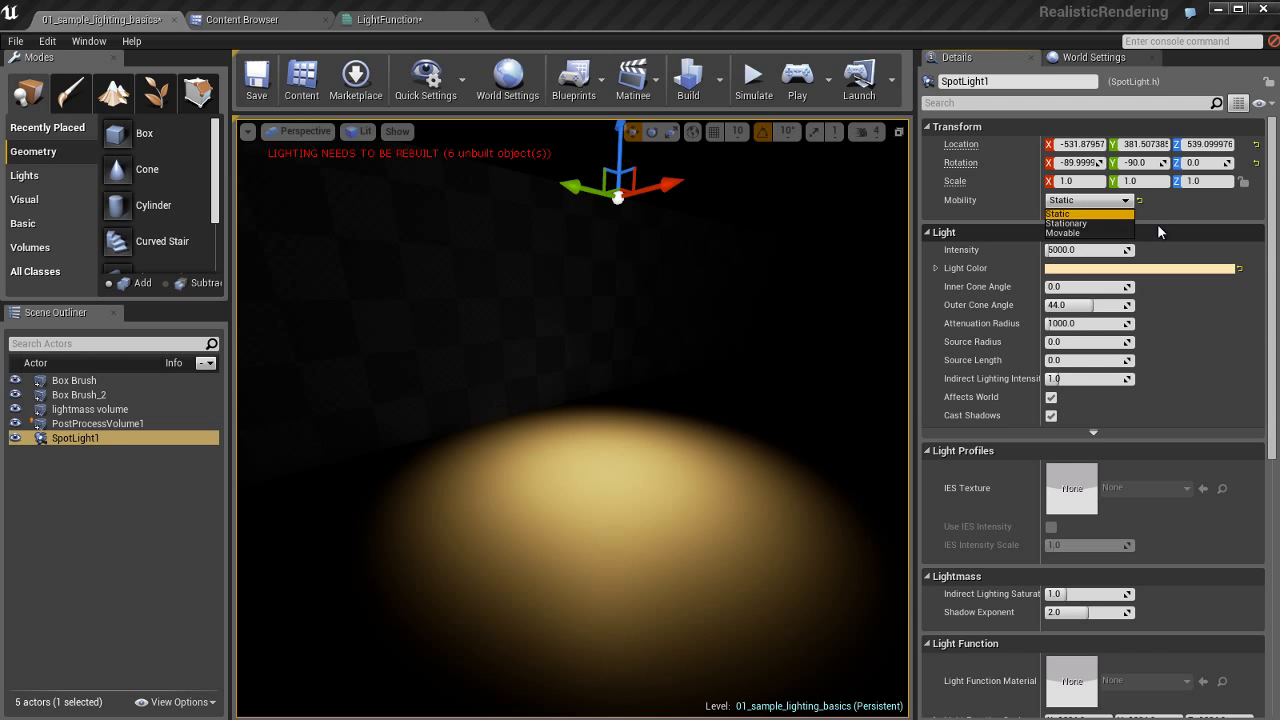
{"action": "left_click", "coordinate": [1097, 232]}
{"action": "scroll", "coordinate": [1117, 443], "scroll_direction": "down", "scroll_amount": 4}
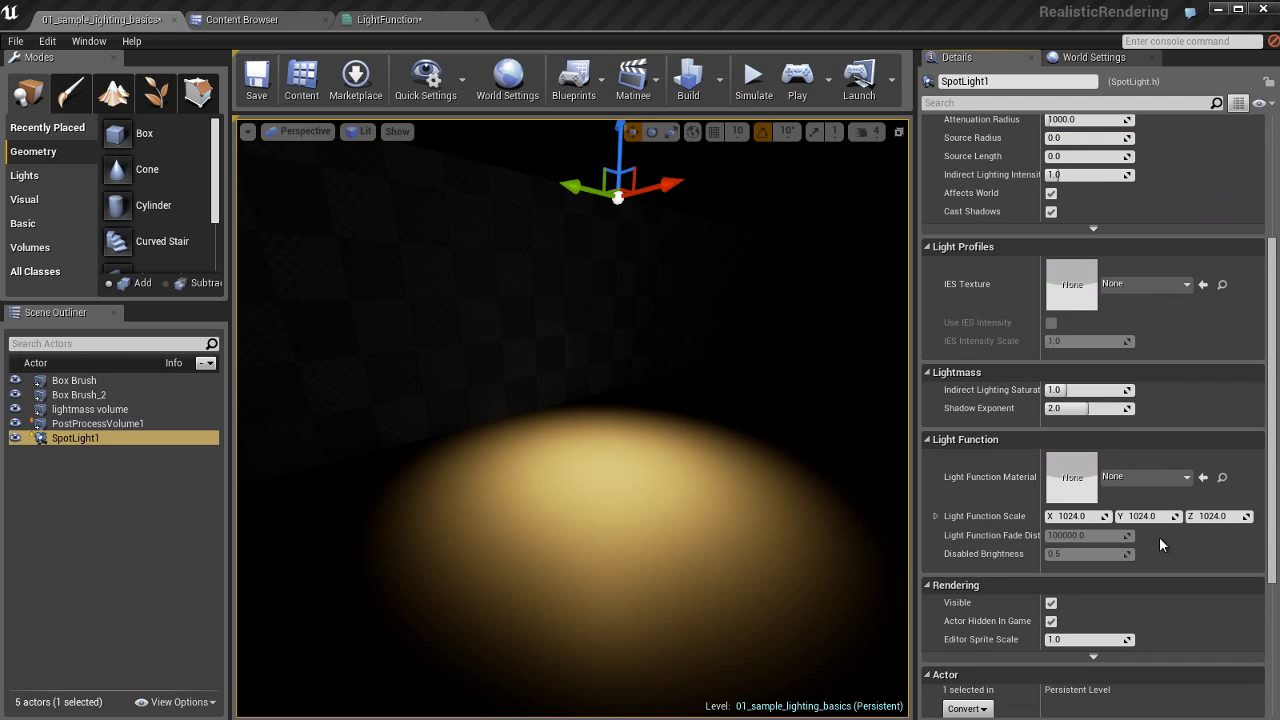
{"action": "left_click", "coordinate": [1153, 478]}
{"action": "left_click", "coordinate": [1157, 270]}
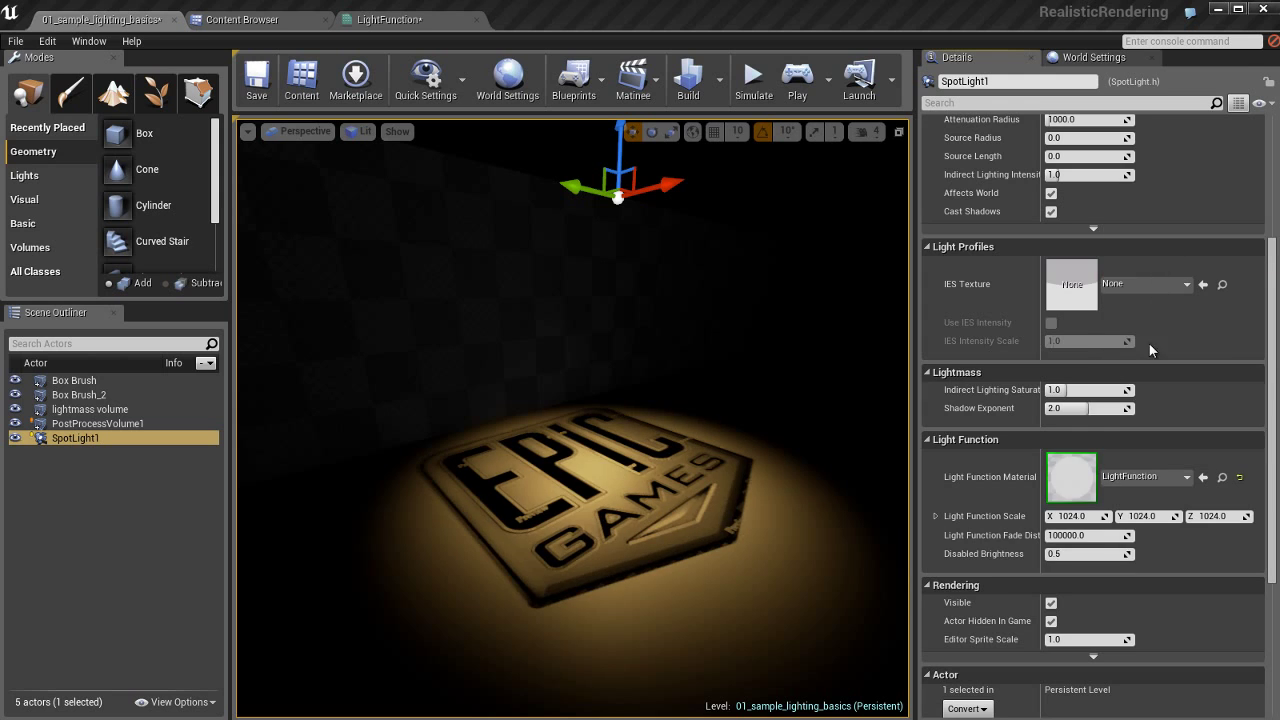
Step: Set SpotLight1's mobility to Movable and check the choices available for its Light Function Material
{"action": "scroll", "coordinate": [1144, 341], "scroll_direction": "up", "scroll_amount": 5}
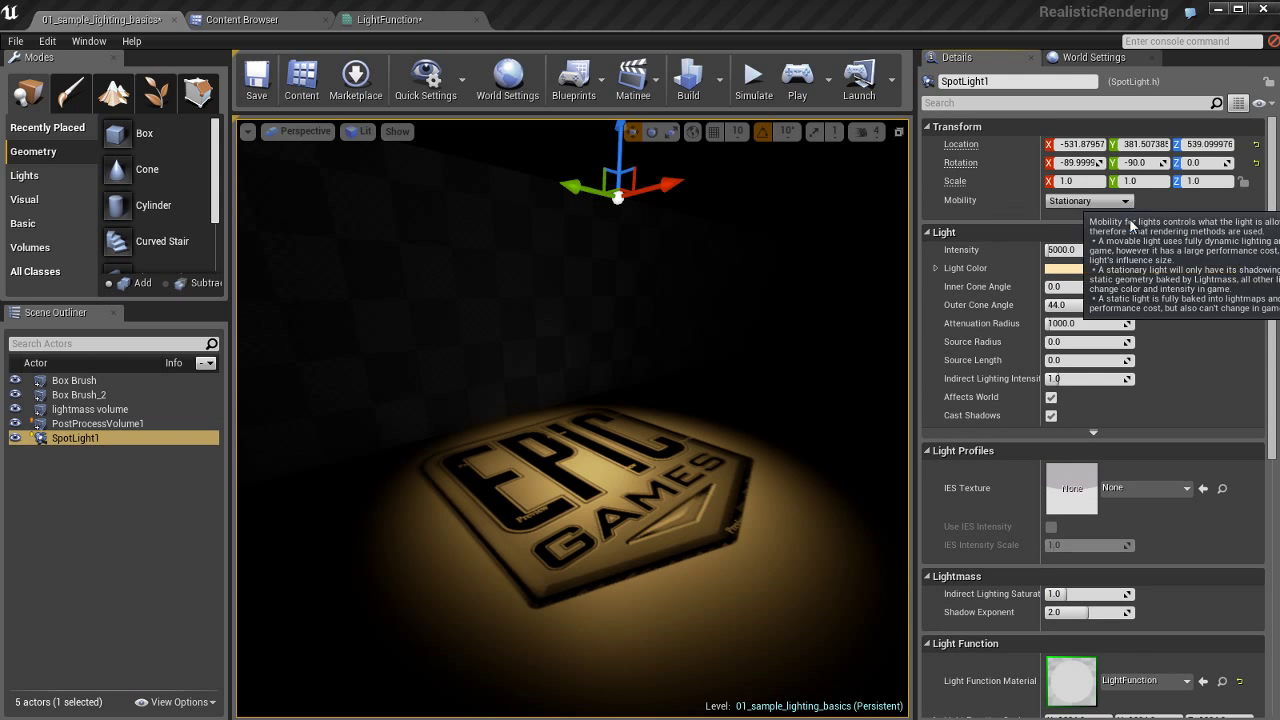
{"action": "left_click", "coordinate": [1124, 202]}
{"action": "left_click", "coordinate": [1093, 233]}
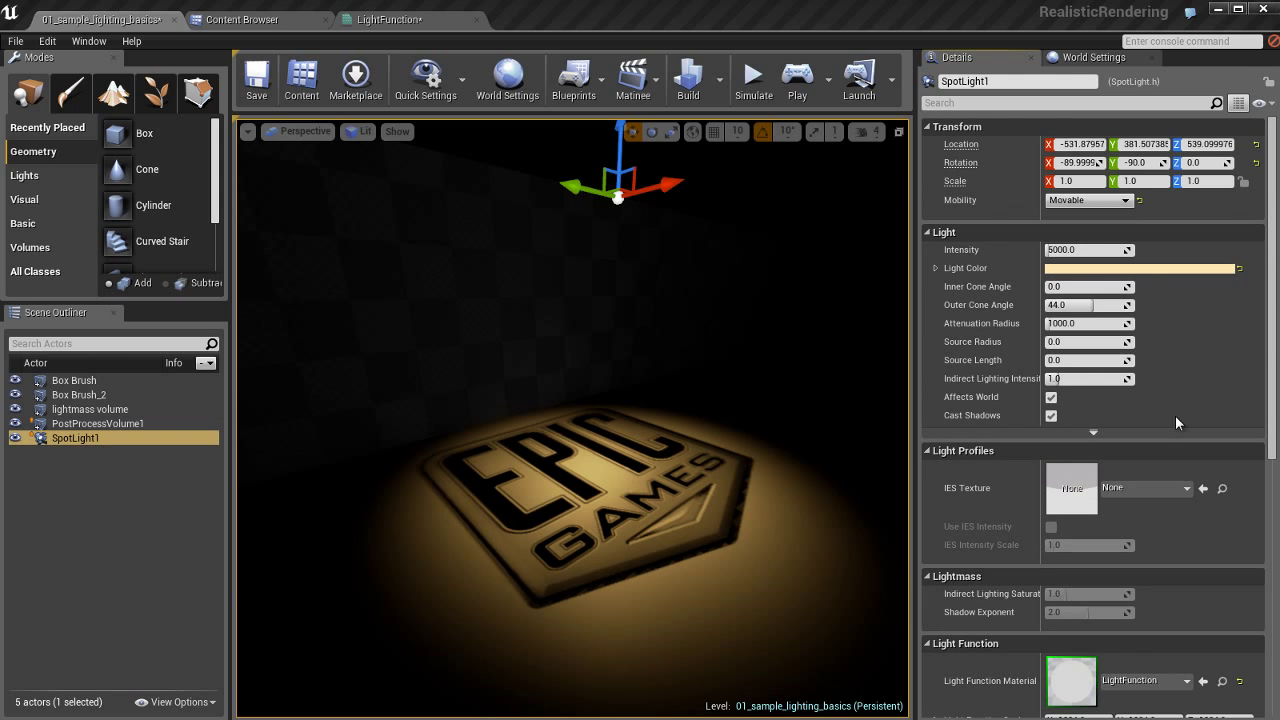
{"action": "scroll", "coordinate": [1157, 425], "scroll_direction": "down", "scroll_amount": 3}
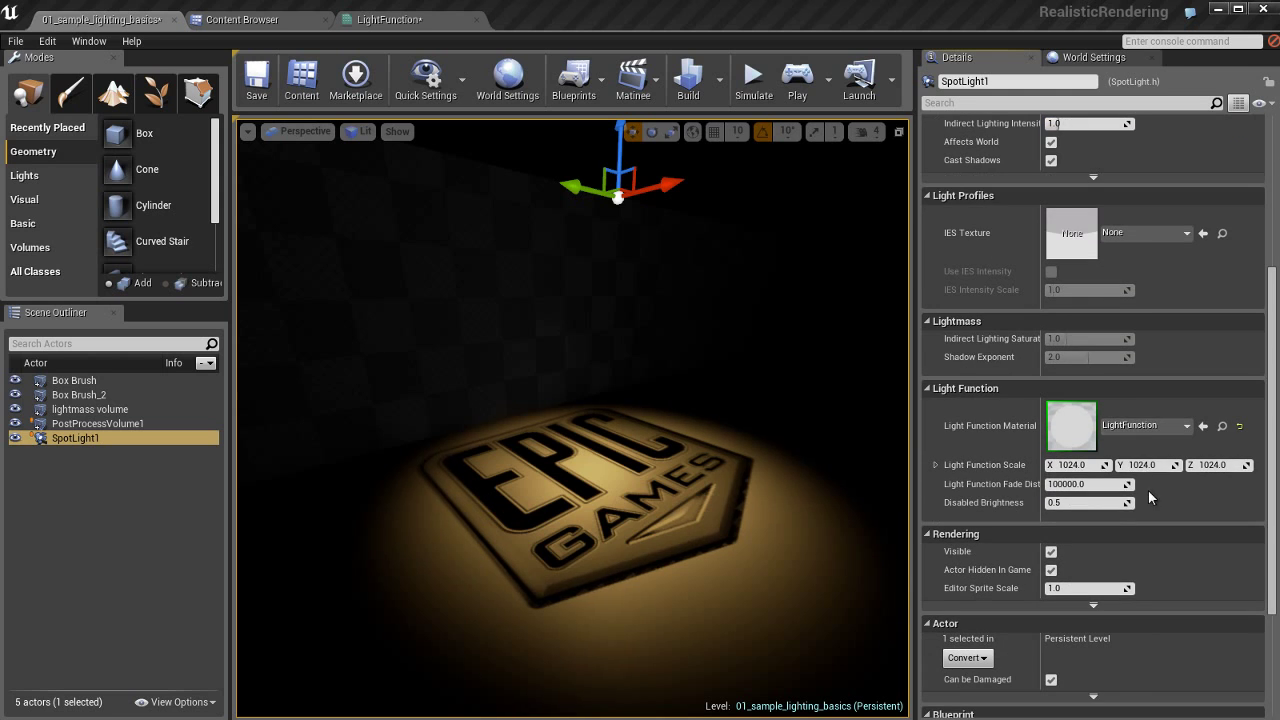
{"action": "left_click", "coordinate": [1140, 426]}
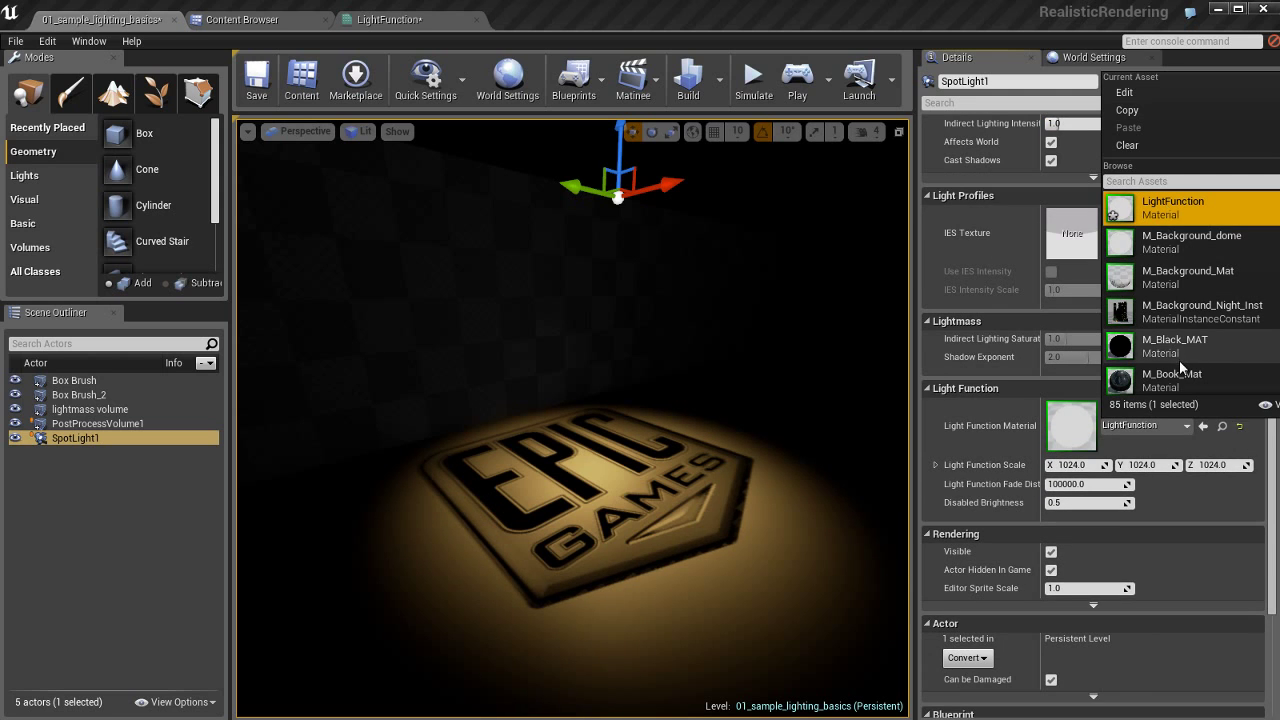
{"action": "left_click", "coordinate": [1168, 206]}
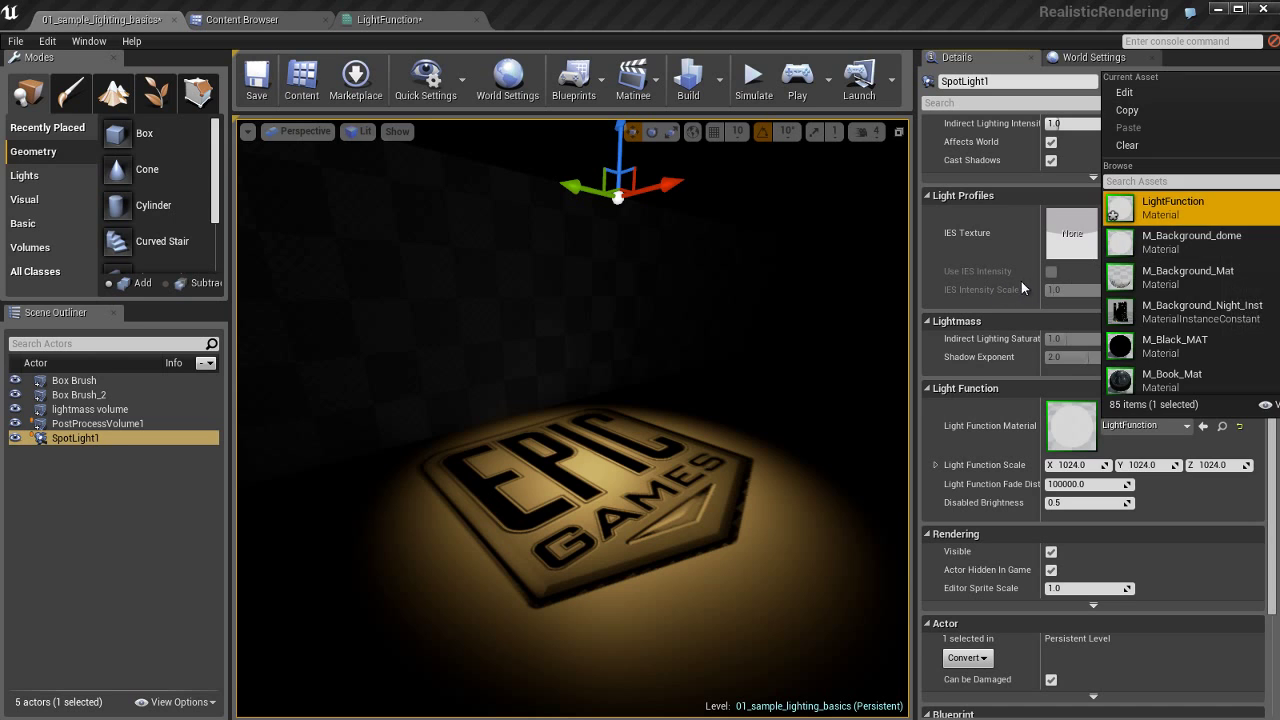
{"action": "scroll", "coordinate": [1130, 305], "scroll_direction": "up", "scroll_amount": 5}
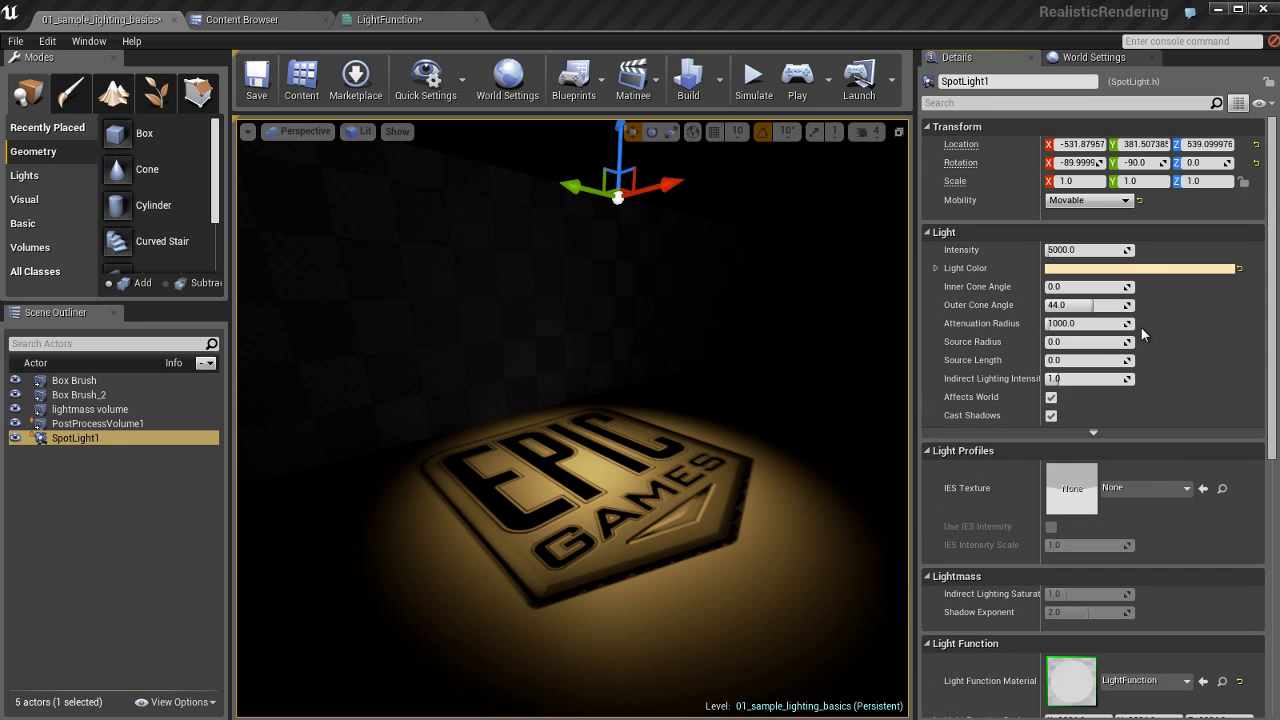
Step: Return SpotLight1's mobility to Stationary and review its Light Function settings
{"action": "left_click", "coordinate": [1089, 200]}
{"action": "left_click", "coordinate": [1090, 228]}
{"action": "scroll", "coordinate": [1160, 516], "scroll_direction": "down", "scroll_amount": 3}
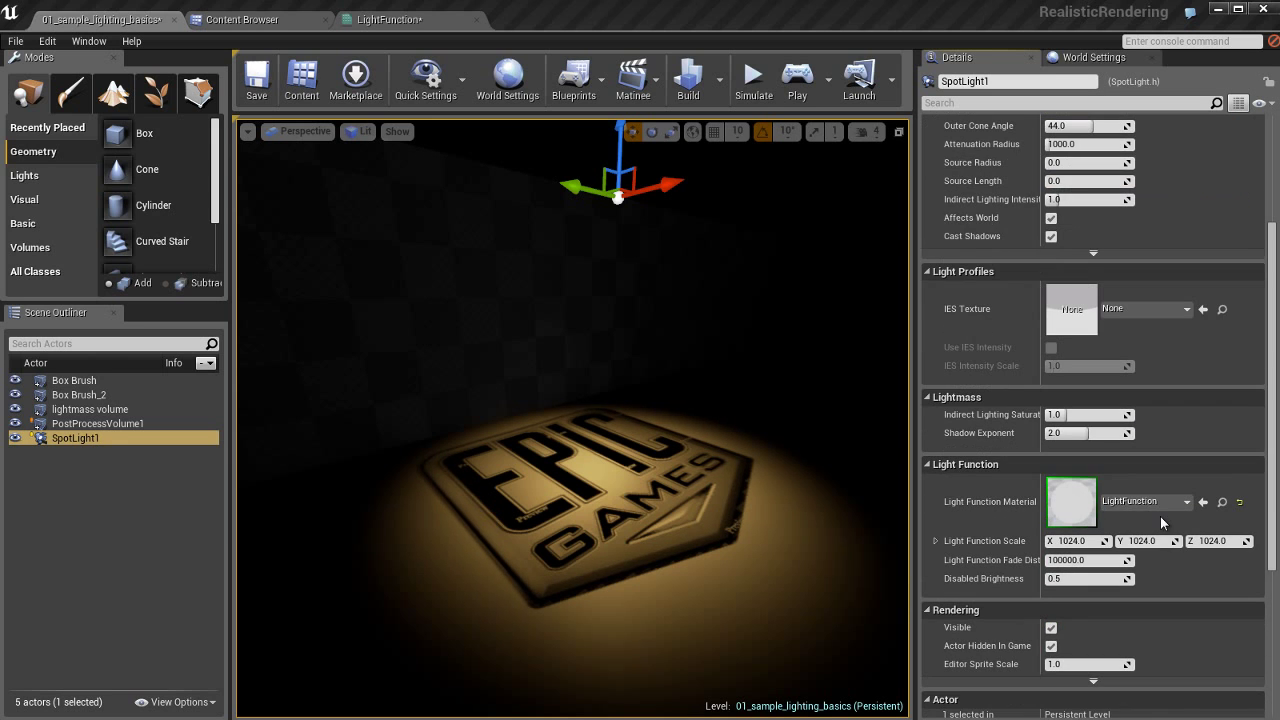
{"action": "scroll", "coordinate": [996, 505], "scroll_direction": "down", "scroll_amount": 1}
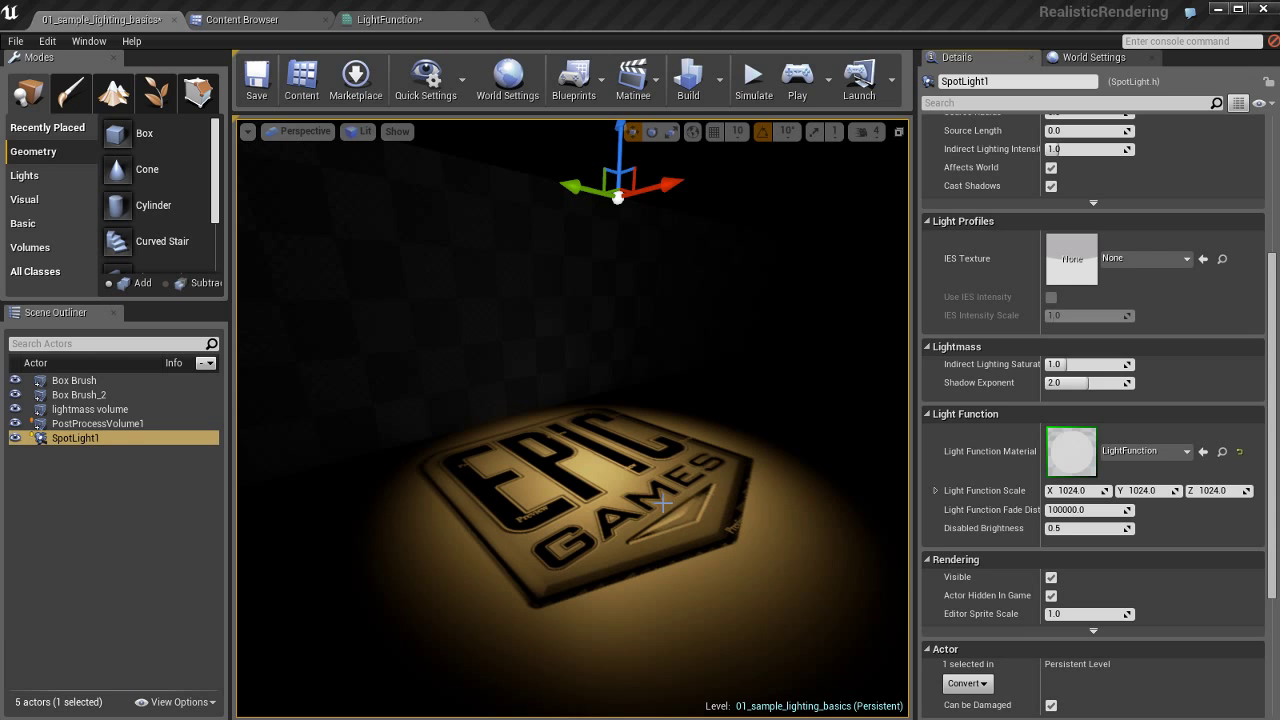
Step: Add a Rotator node feeding the Texture Sample's UVs in the LightFunction material, and apply the change to the level
{"action": "left_click", "coordinate": [400, 20]}
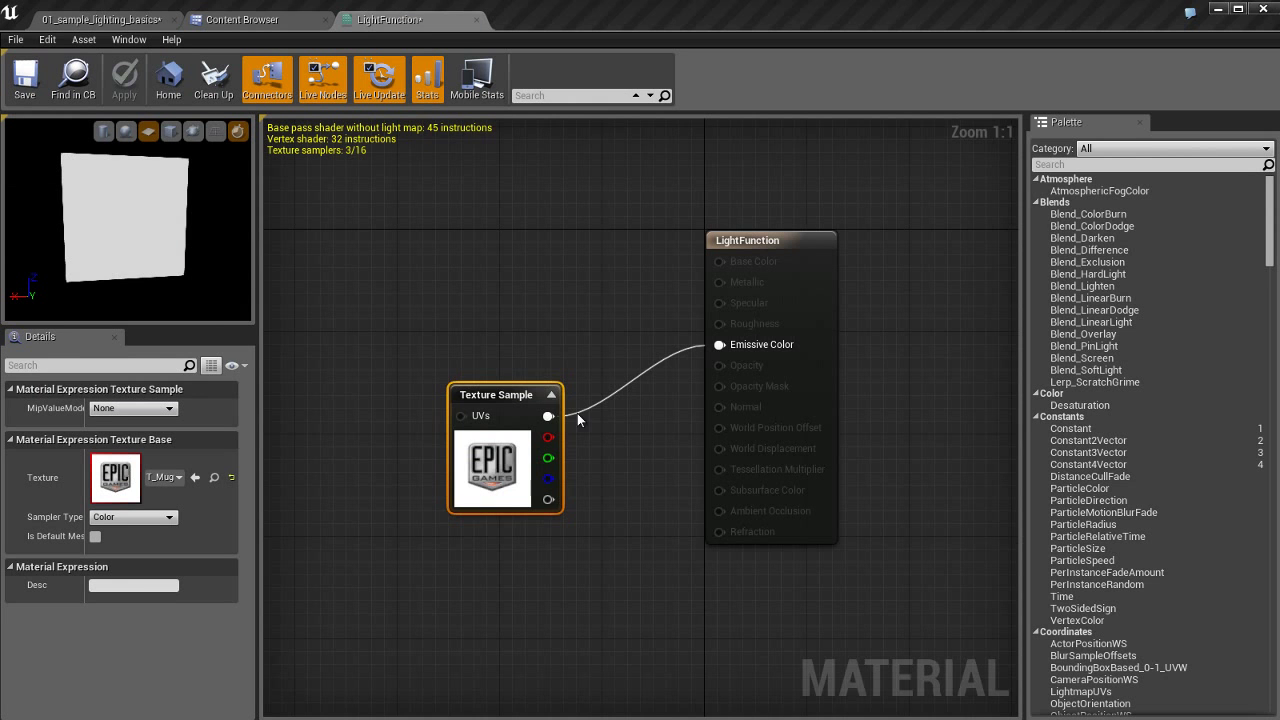
{"action": "right_click_drag", "start_coordinate": [577, 413], "coordinate": [699, 400]}
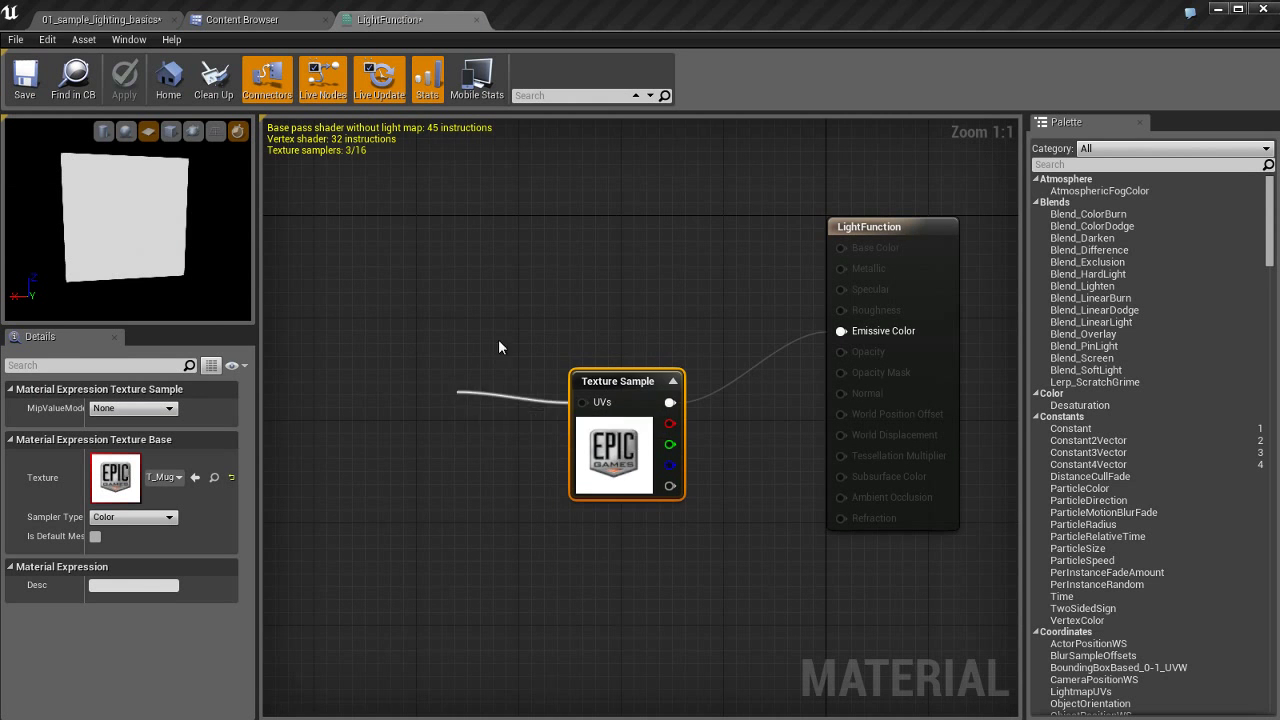
{"action": "type", "text": "rota"}
{"action": "key", "text": "Return"}
{"action": "left_click_drag", "start_coordinate": [534, 408], "coordinate": [451, 385]}
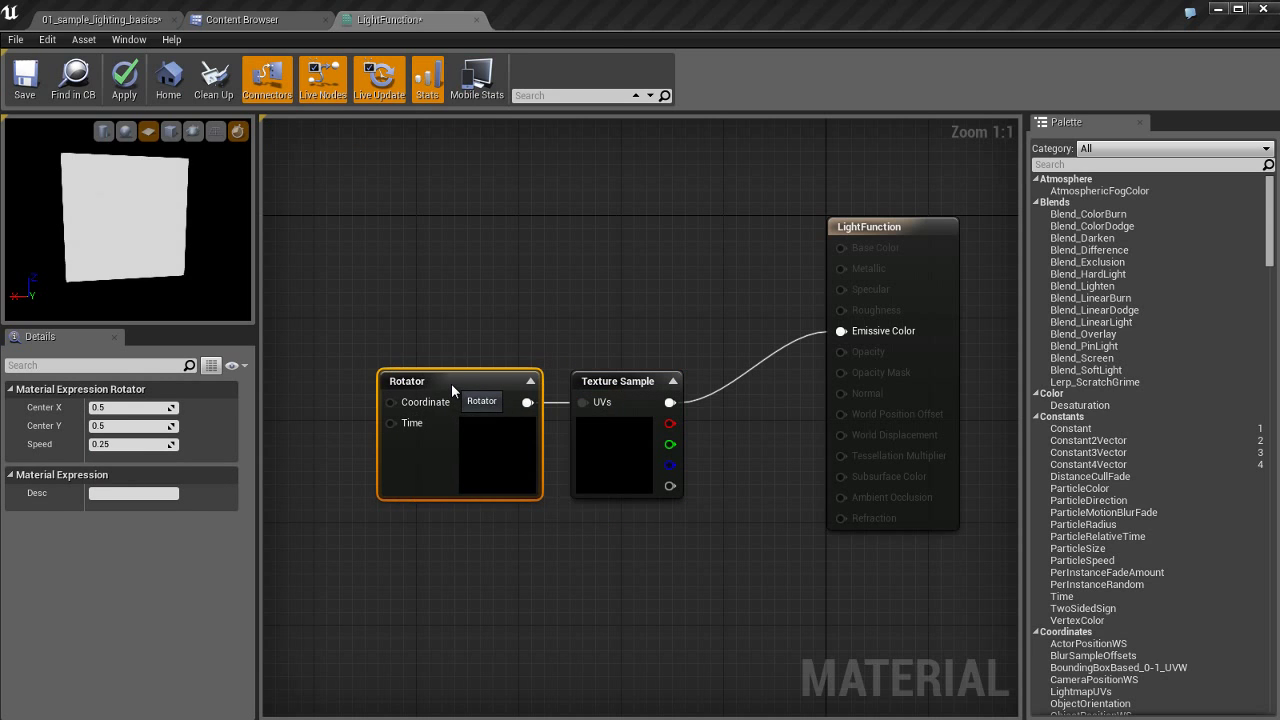
{"action": "left_click", "coordinate": [549, 340]}
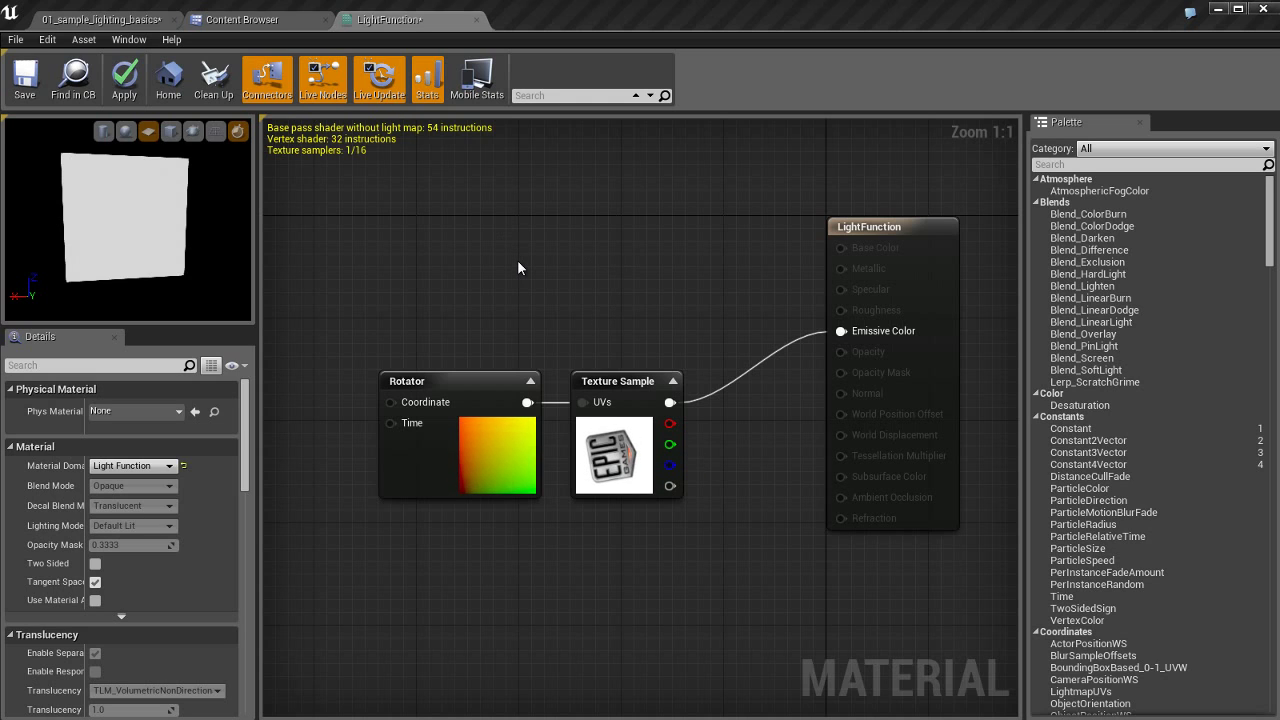
{"action": "left_click", "coordinate": [124, 80]}
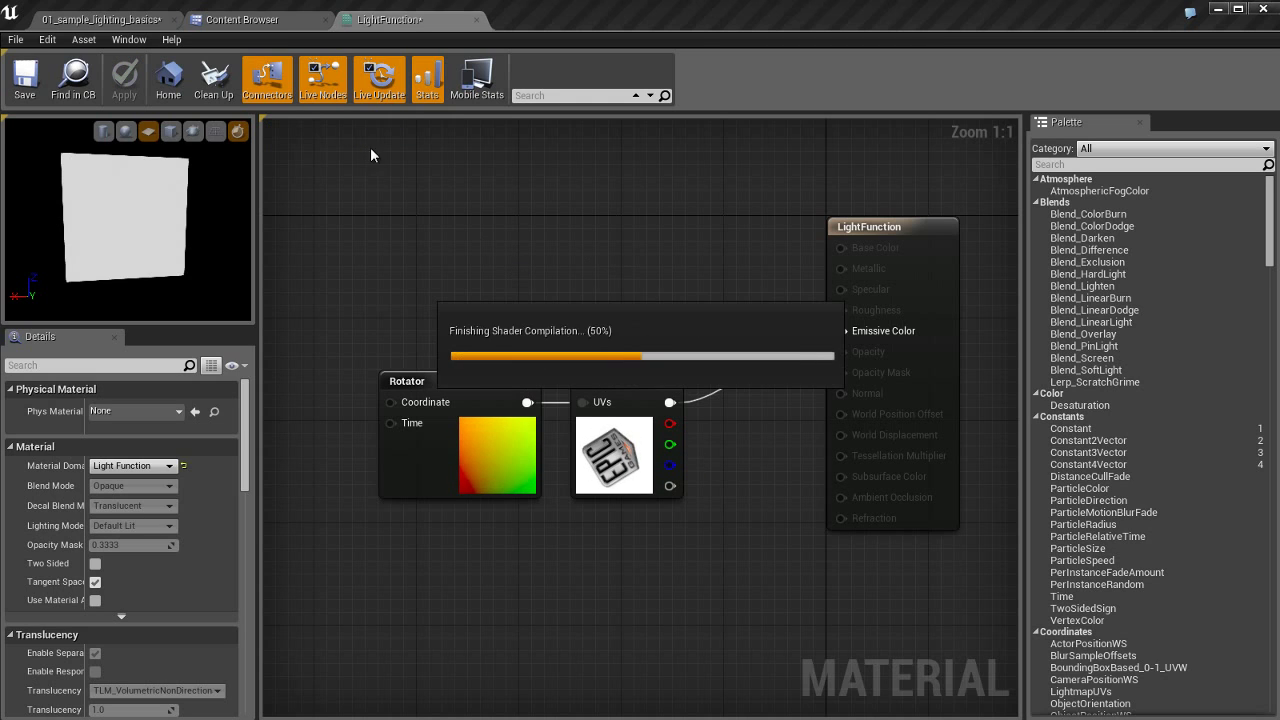
{"action": "left_click", "coordinate": [100, 19]}
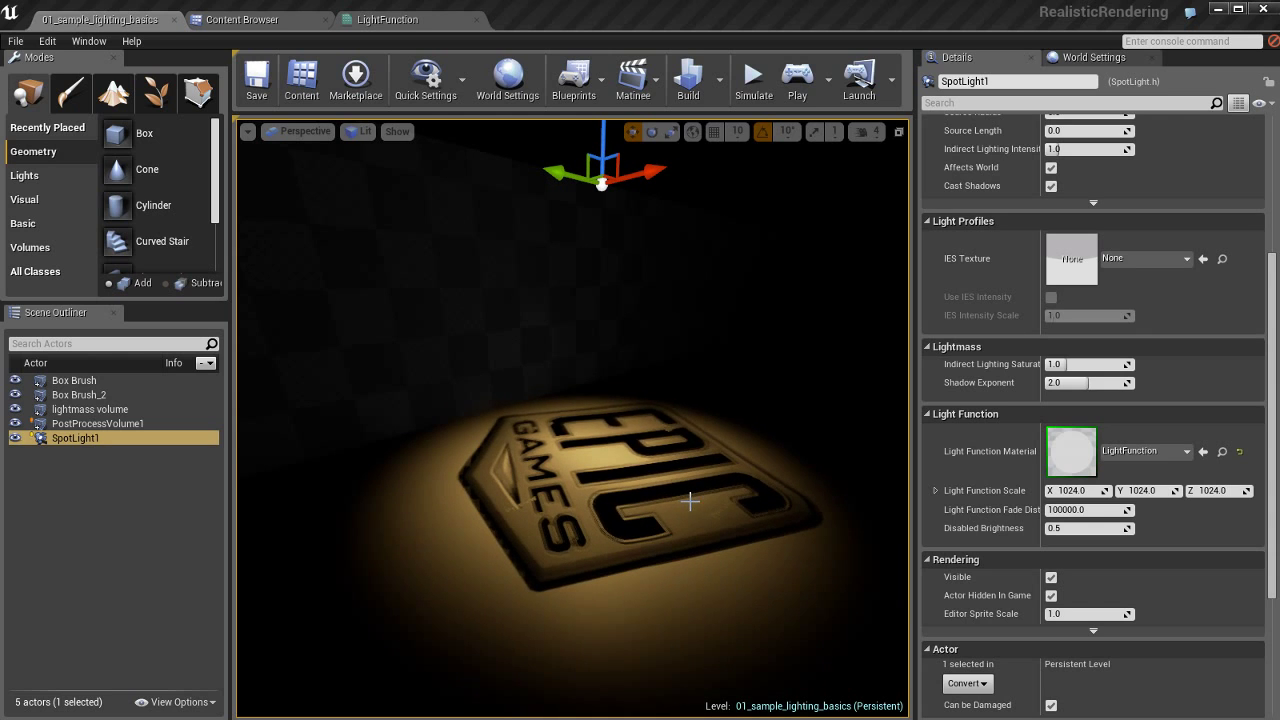
Step: Move SpotLight1 along X to about -643 and tilt it 30° so the logo falls across both the wall and the floor
{"action": "key", "text": "ctrl+shift+semicolon"}
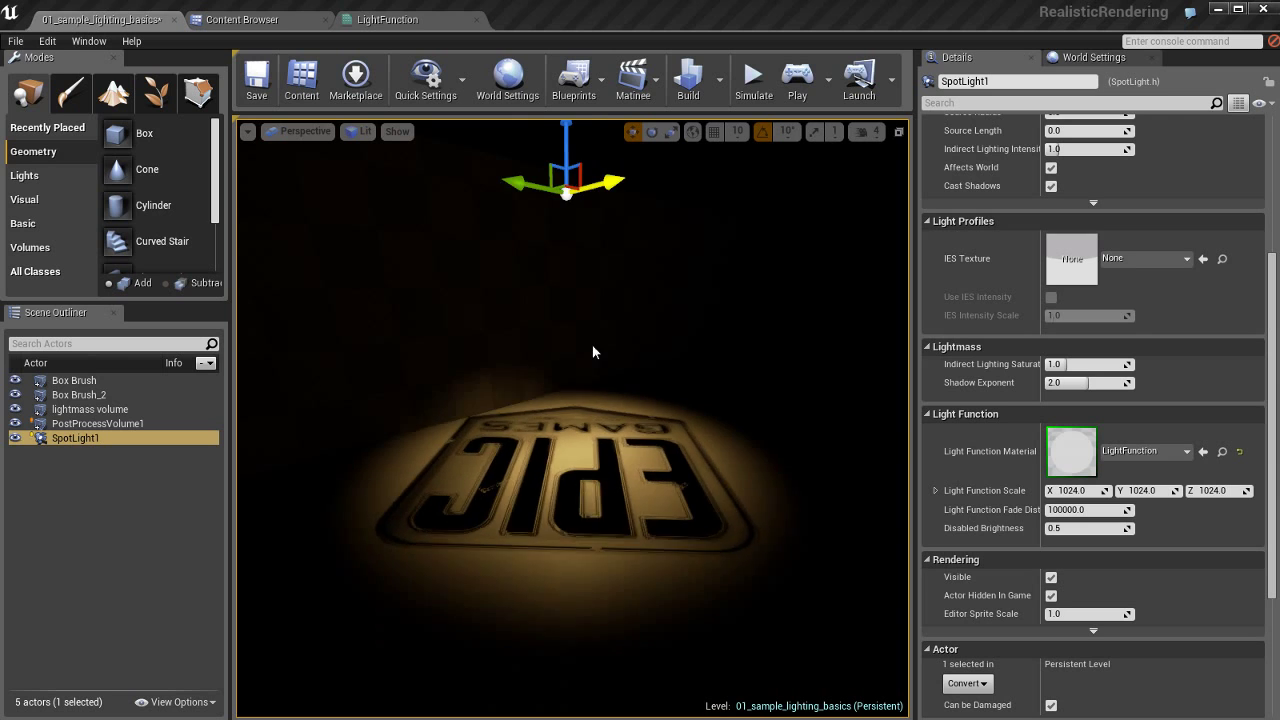
{"action": "key", "text": "e"}
{"action": "right_click_drag", "start_coordinate": [700, 398], "coordinate": [760, 415], "text": "ctrl"}
{"action": "right_click_drag", "start_coordinate": [646, 426], "coordinate": [727, 446]}
Step: Set SpotLight1's intensity to 100000
{"action": "scroll", "coordinate": [1141, 253], "scroll_direction": "up", "scroll_amount": 5}
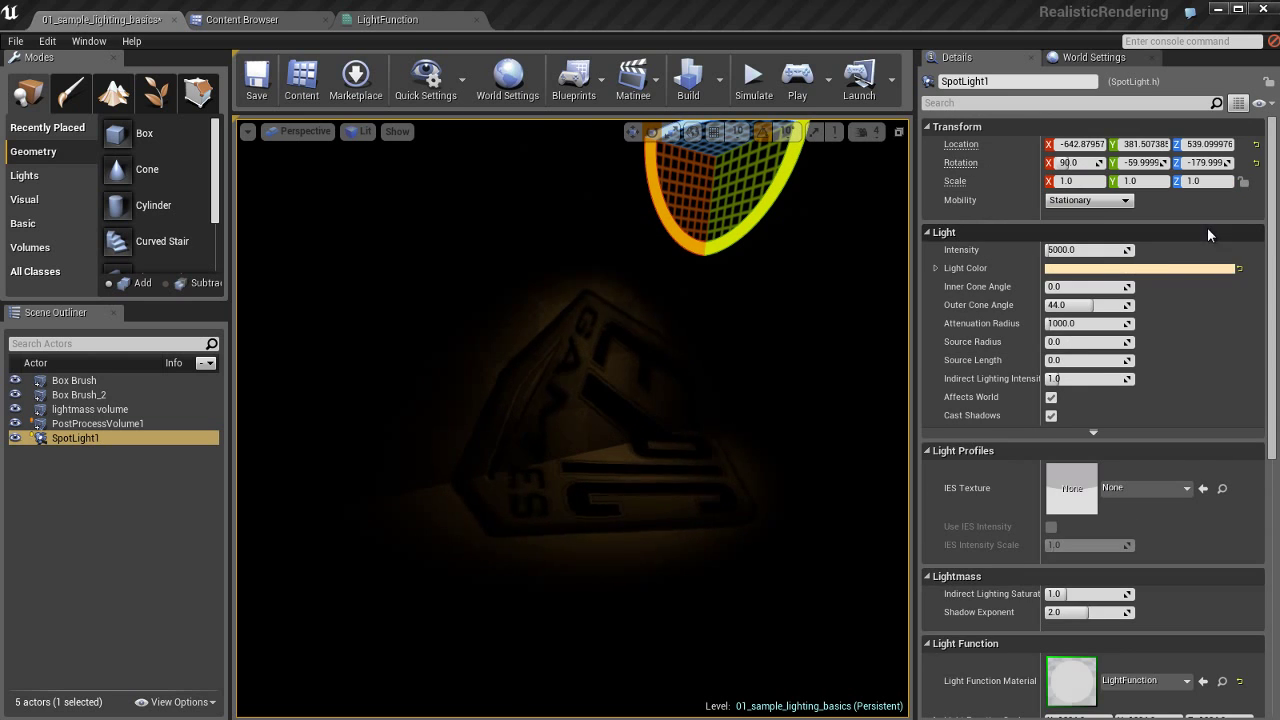
{"action": "left_click", "coordinate": [1085, 249]}
{"action": "type", "text": "100000"}
{"action": "key", "text": "Return"}
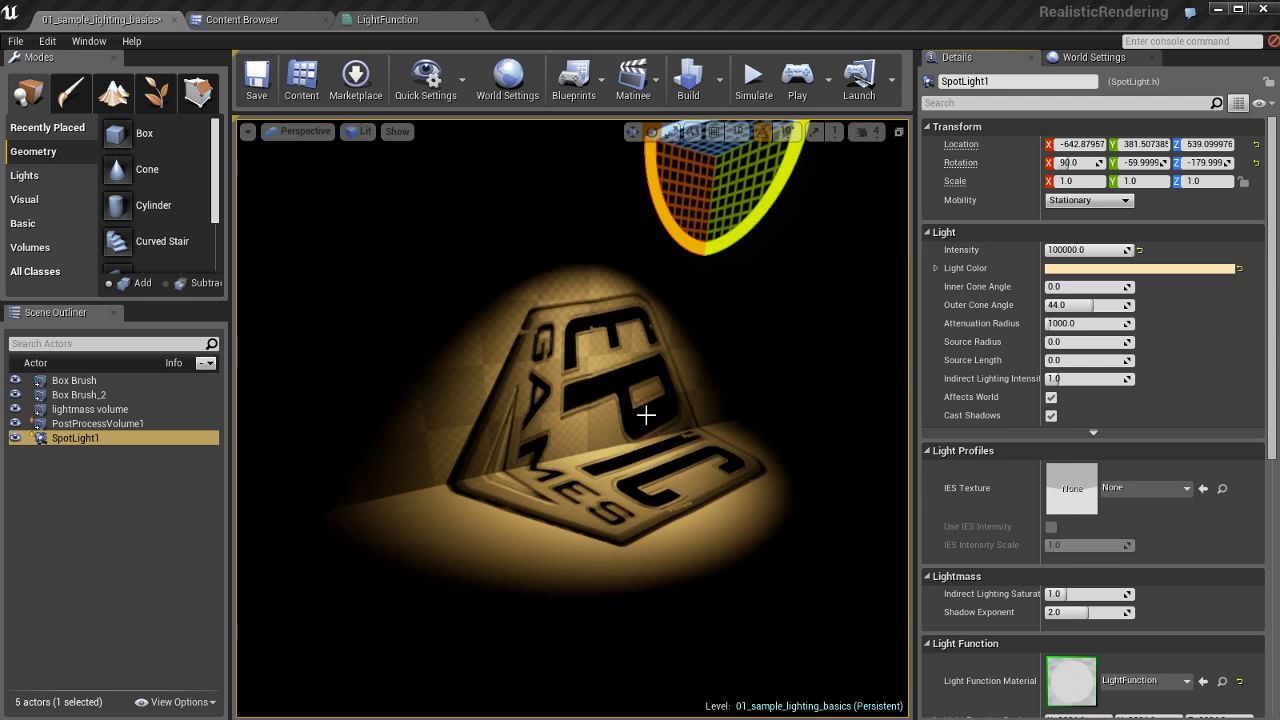